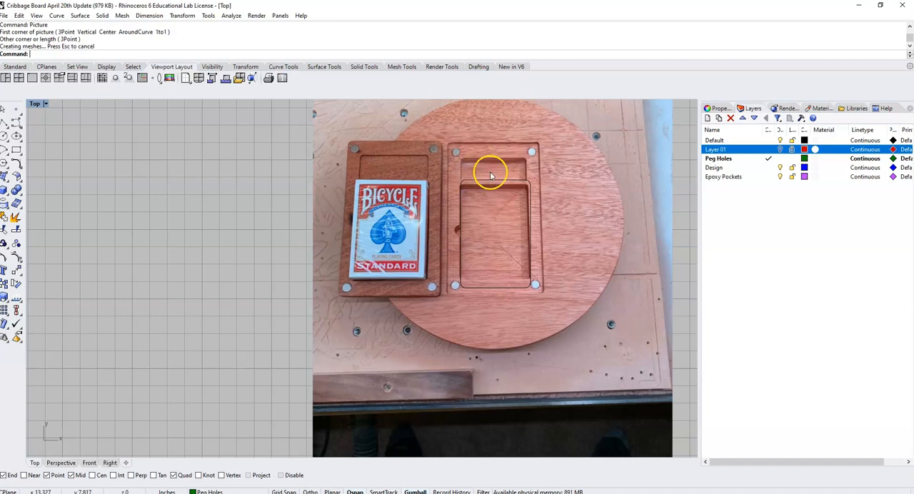
- Examine the reference photo of the card pocket, the cribbage board layout, the conversion chart and the card dimension notes
scroll(510, 225, down, 7)
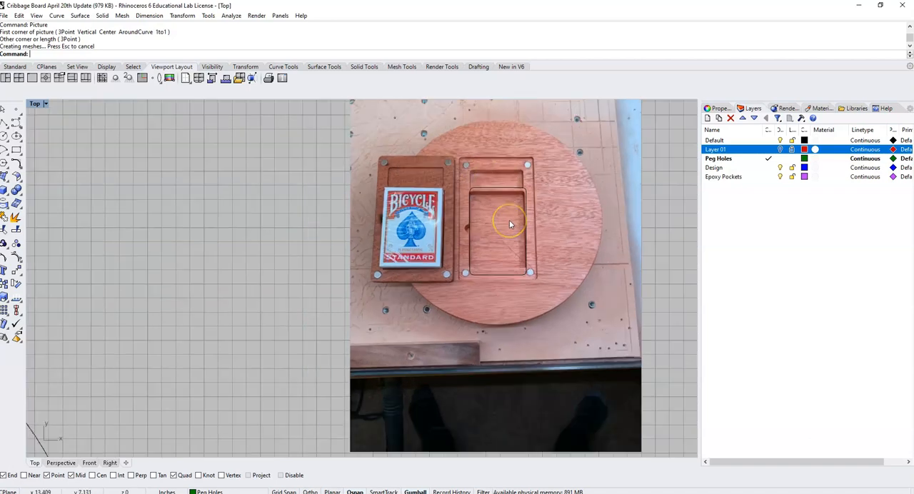
right_drag(369, 258, 470, 241)
scroll(470, 241, down, 2)
scroll(478, 239, down, 2)
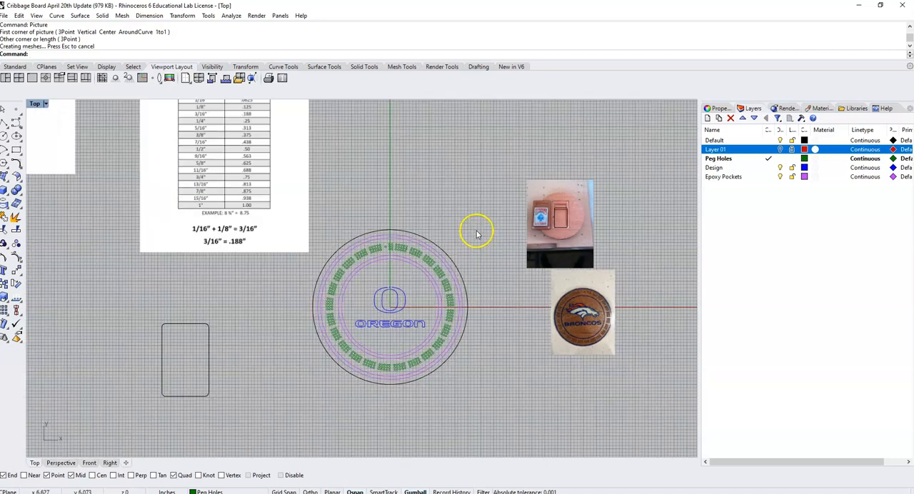
scroll(317, 278, up, 2)
scroll(319, 279, down, 3)
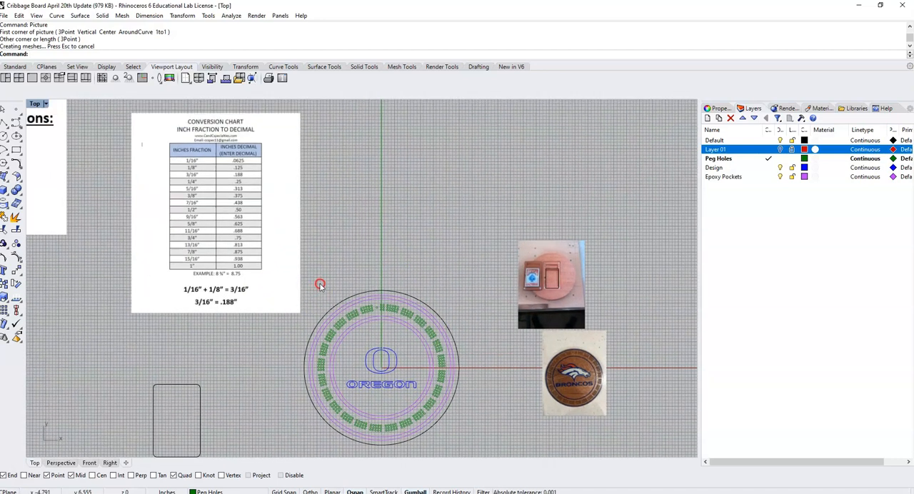
right_drag(282, 223, 327, 209)
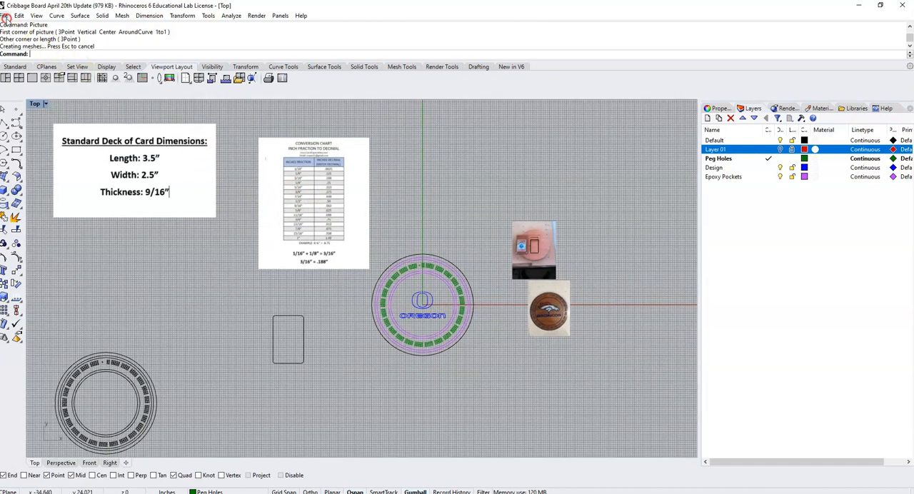
- Save a copy of the model to the Desktop as "Cribbage Board Bottom" in Rhino 6 3D Models format
click(5, 16)
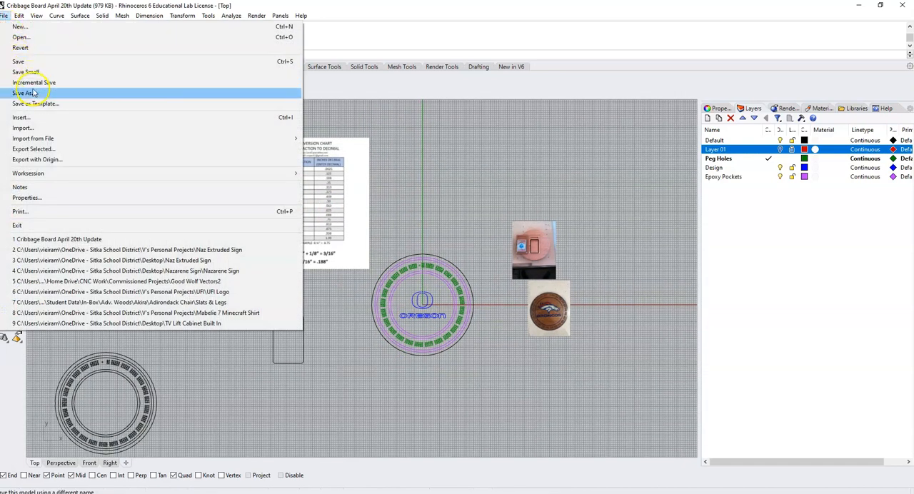
click(29, 93)
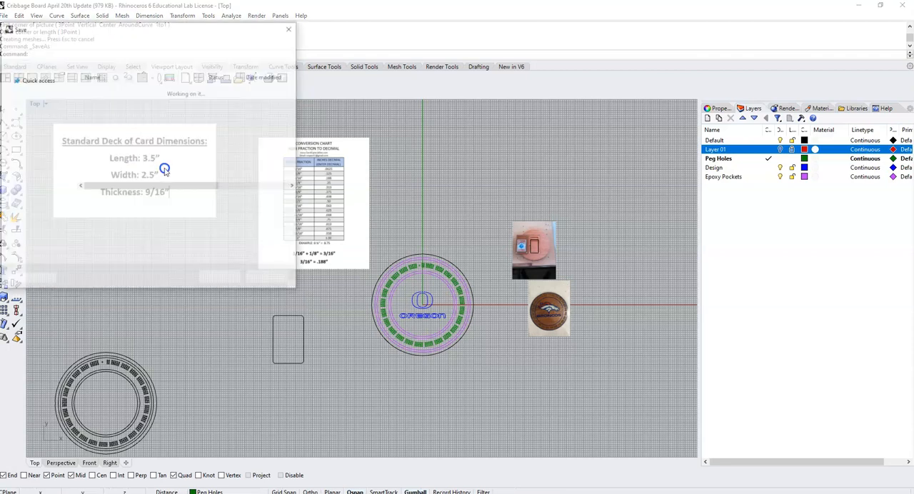
drag(106, 32, 453, 60)
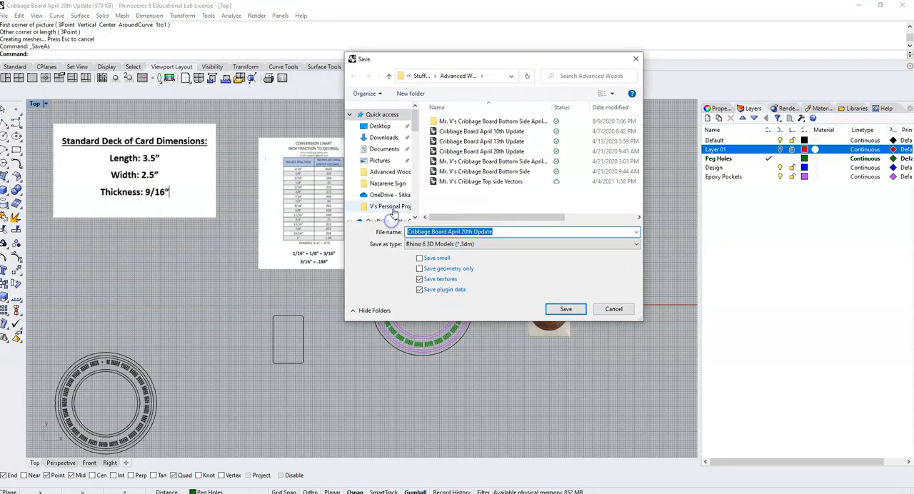
text(Cribbage Board Bo)
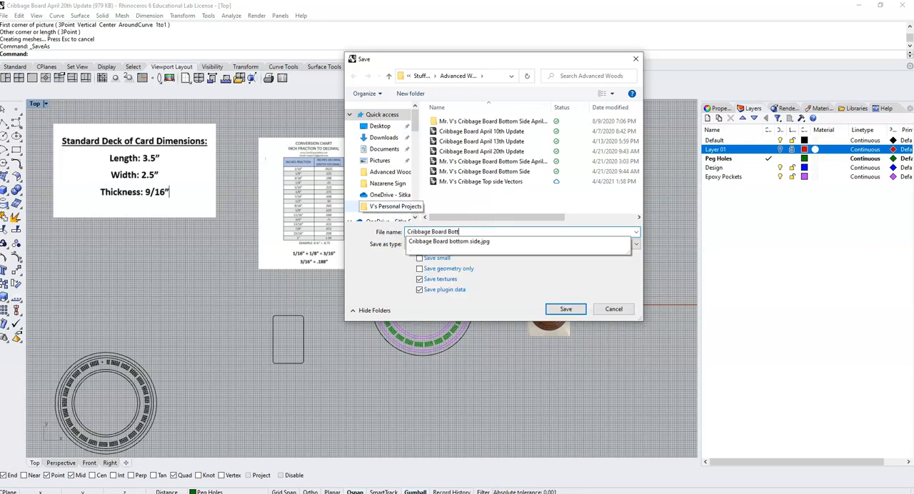
text(ttom)
click(512, 289)
click(376, 116)
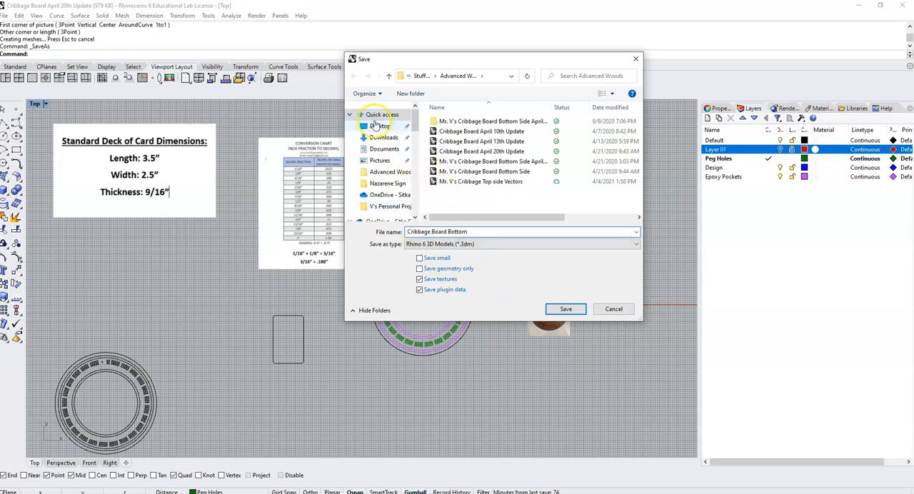
click(380, 126)
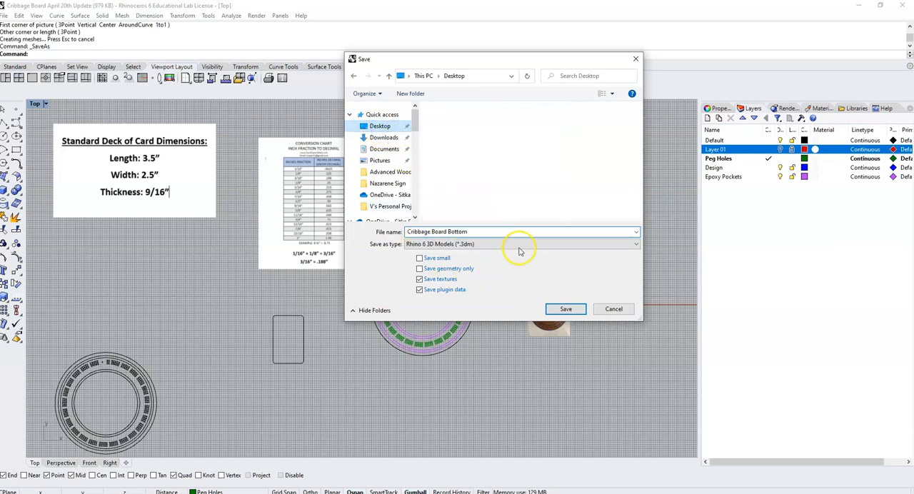
click(566, 310)
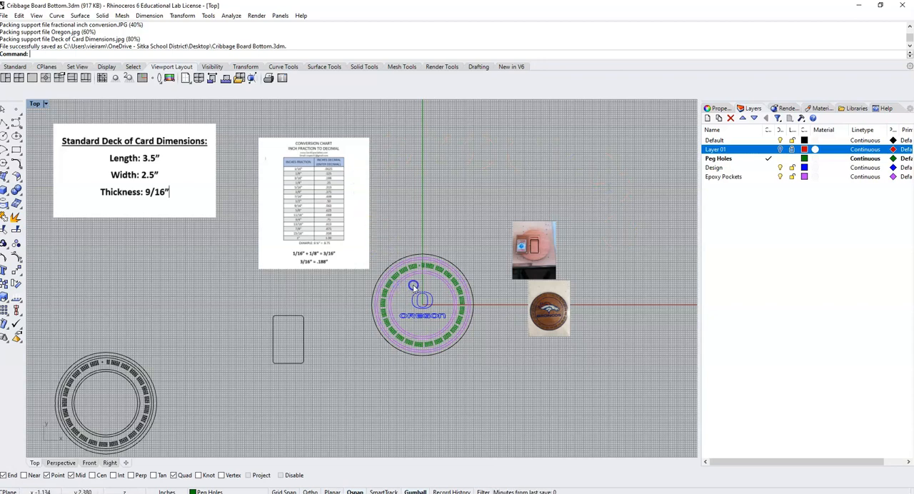
- Hide the outer circle of the Oregon cribbage board at the origin
scroll(448, 262, up, 5)
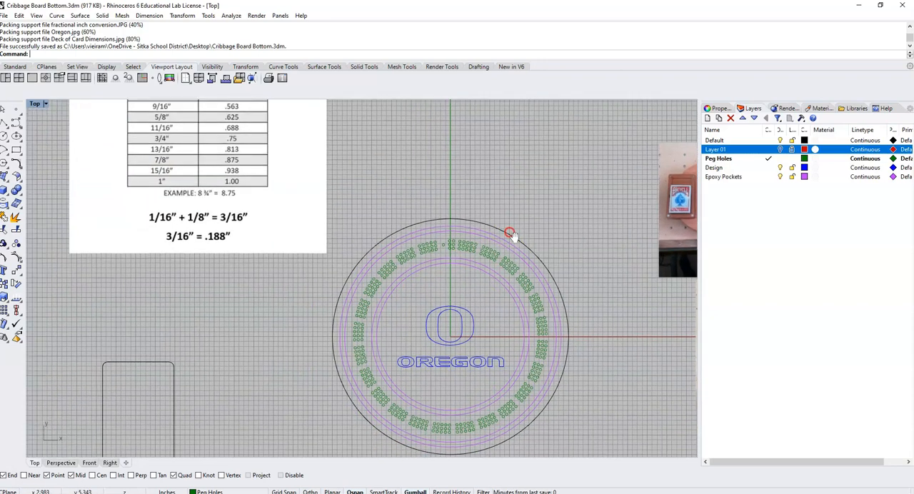
click(531, 213)
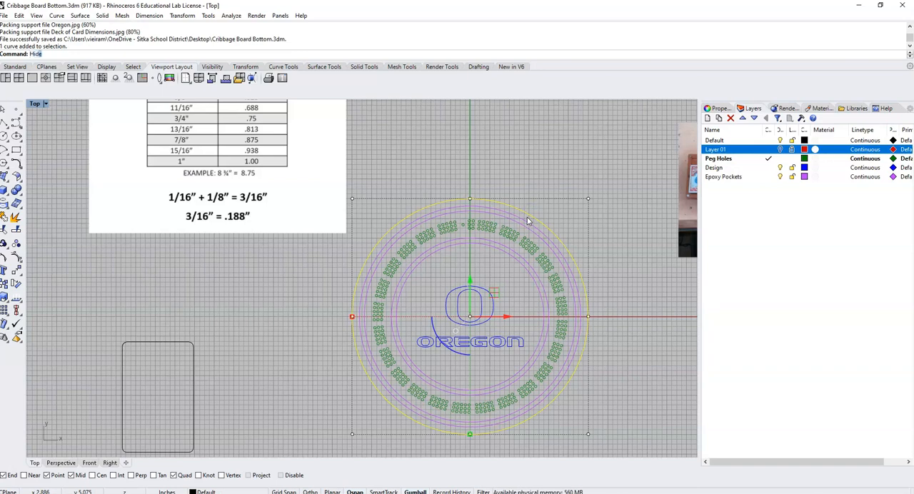
key(Return)
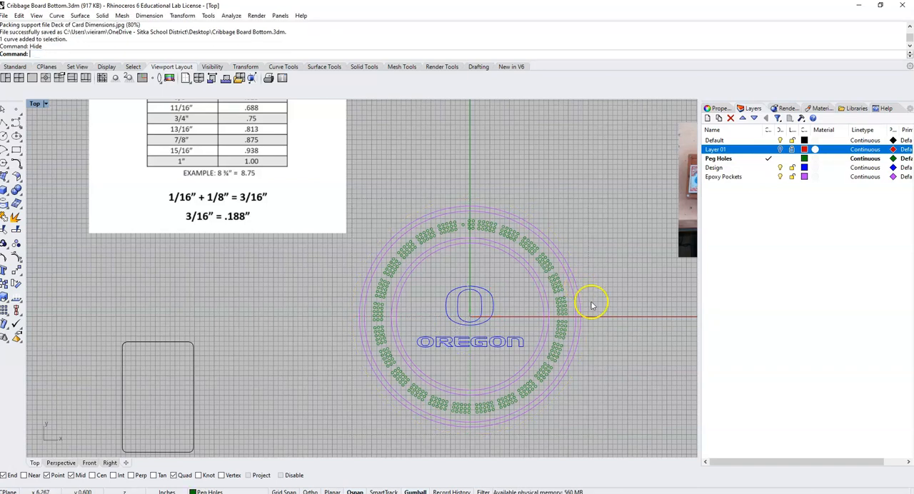
- Delete the Oregon logo, epoxy rings and peg holes in one crossing selection, and show the hidden outer circle again
drag(597, 411, 379, 171)
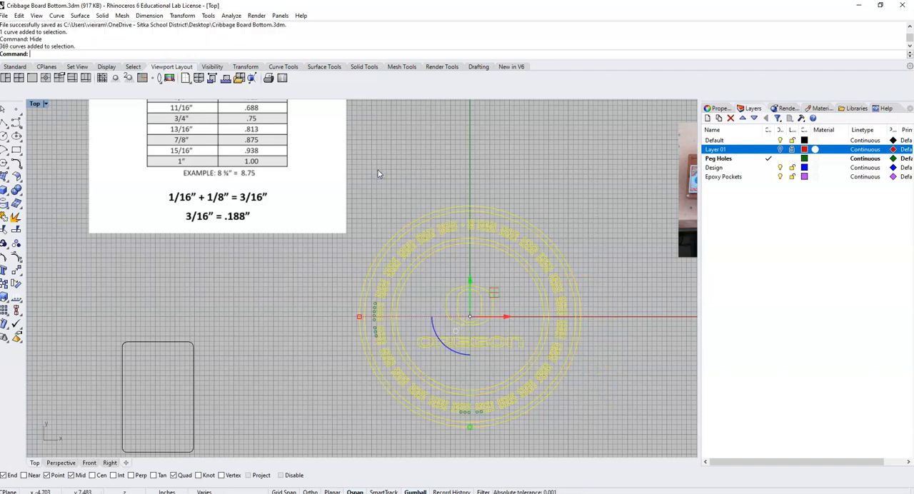
key(Delete)
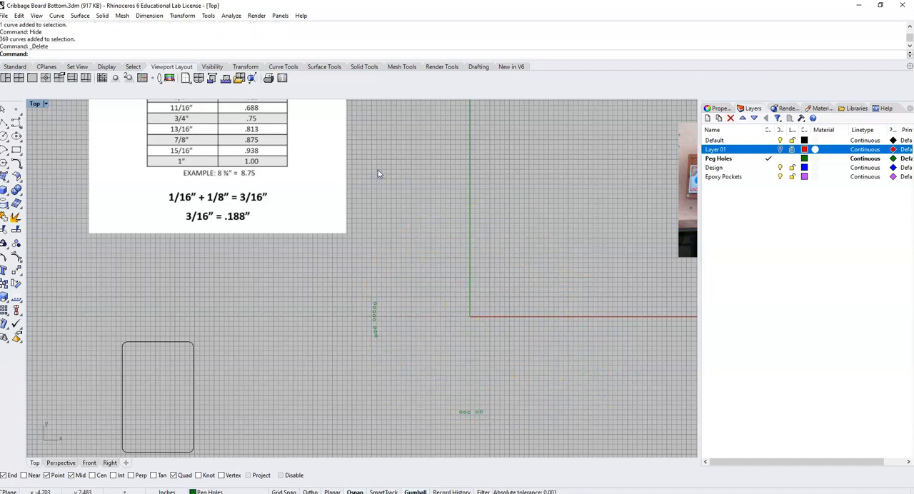
text(Show)
key(Return)
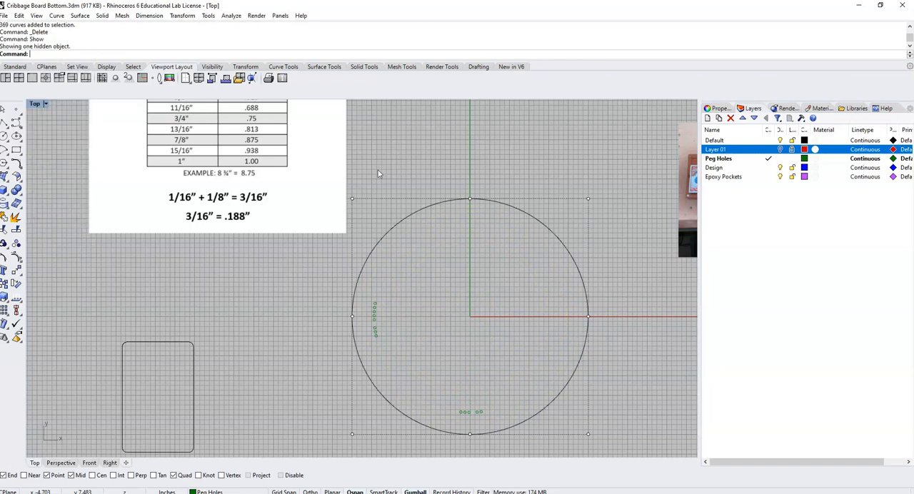
- Delete the leftover peg-hole circles near the lower and left edges inside the outer circle
scroll(442, 178, down, 3)
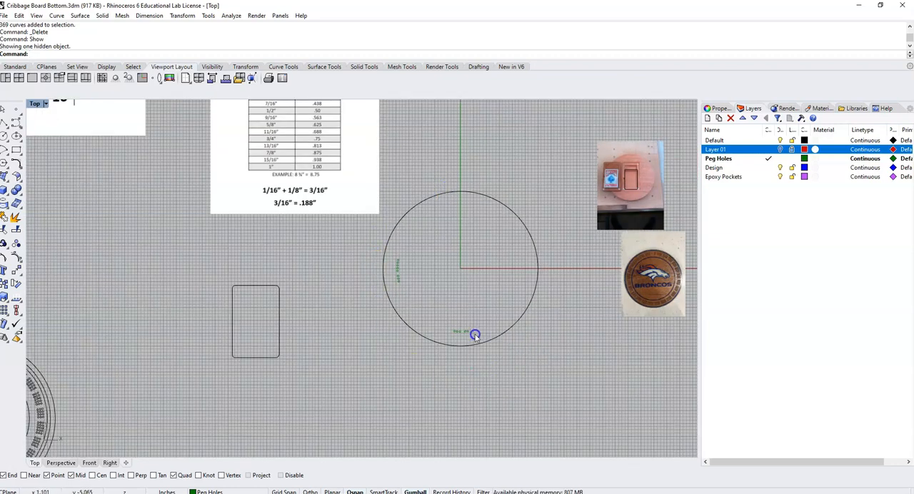
drag(446, 322, 444, 320)
key(Delete)
drag(418, 280, 396, 275)
key(Delete)
key(Delete)
- Examine the card pocket in the reference photo and the standard deck of card dimensions
scroll(403, 278, down, 1)
right_drag(387, 275, 440, 288)
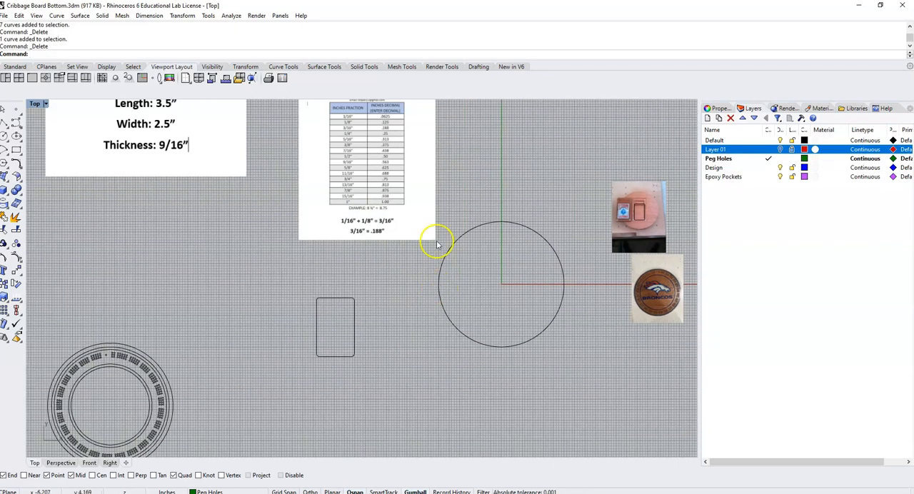
right_drag(592, 225, 550, 246)
scroll(600, 238, up, 5)
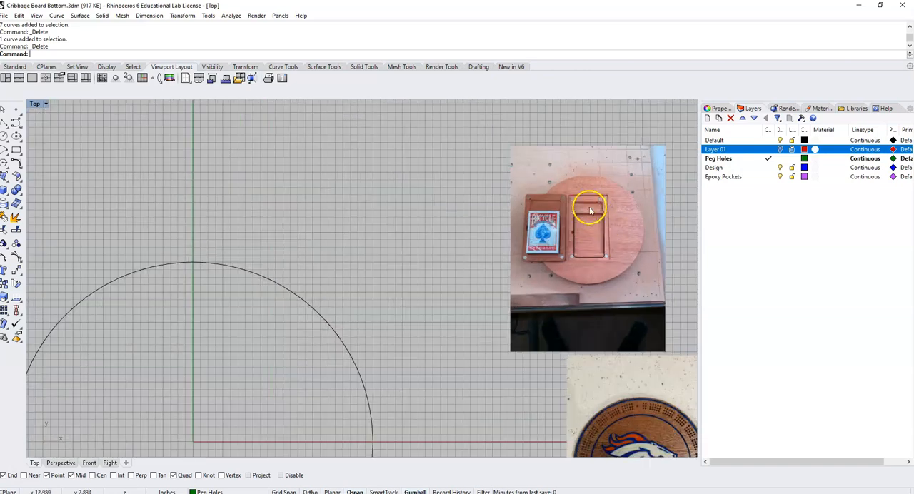
scroll(575, 225, down, 4)
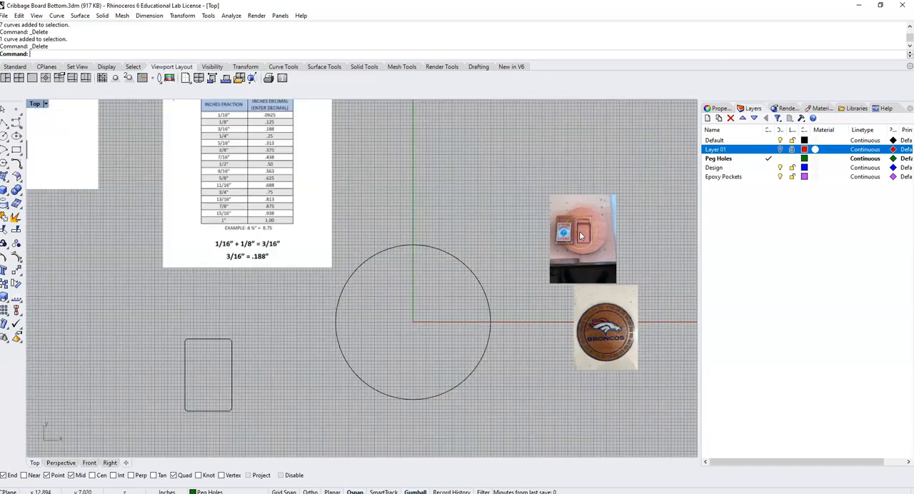
scroll(565, 225, up, 4)
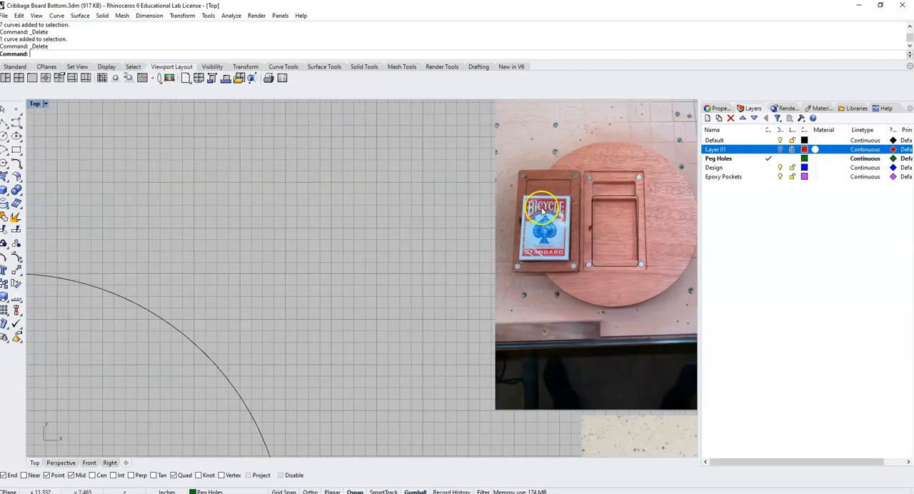
scroll(569, 234, down, 8)
right_drag(298, 225, 478, 260)
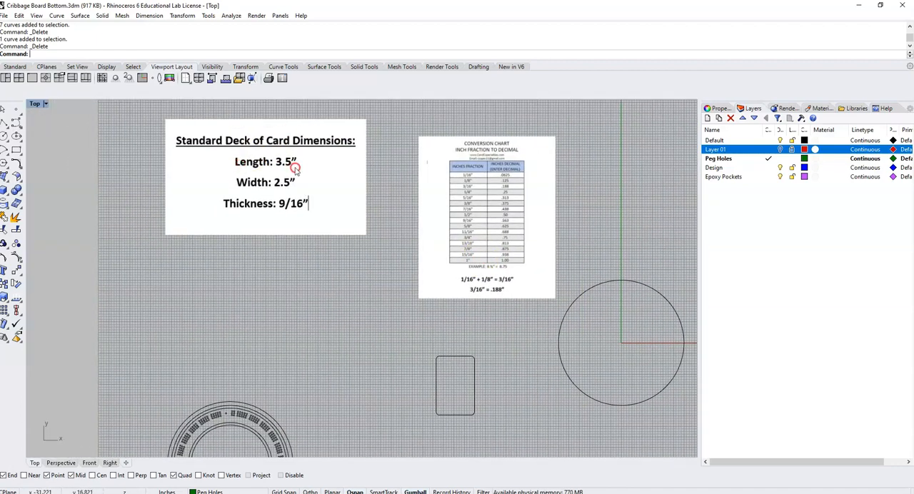
scroll(295, 166, up, 3)
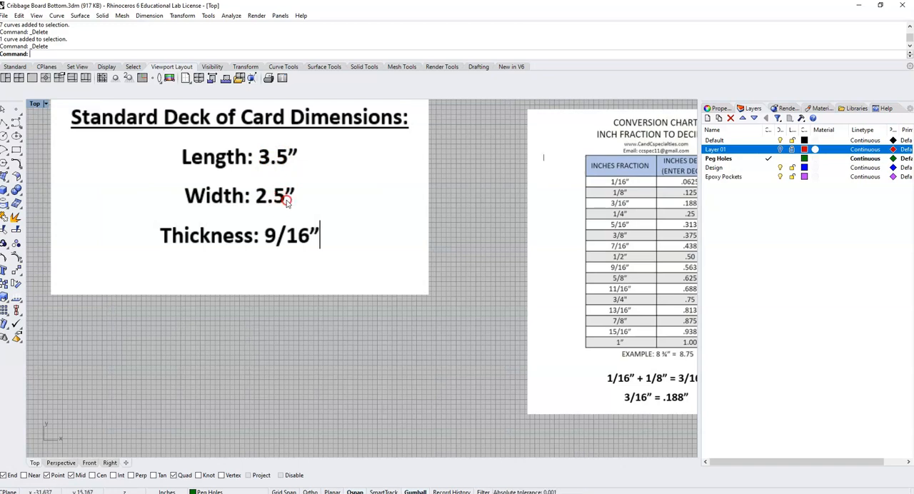
- Delete the existing rounded rectangle below the conversion chart
scroll(286, 201, down, 3)
right_drag(290, 200, 214, 187)
click(374, 353)
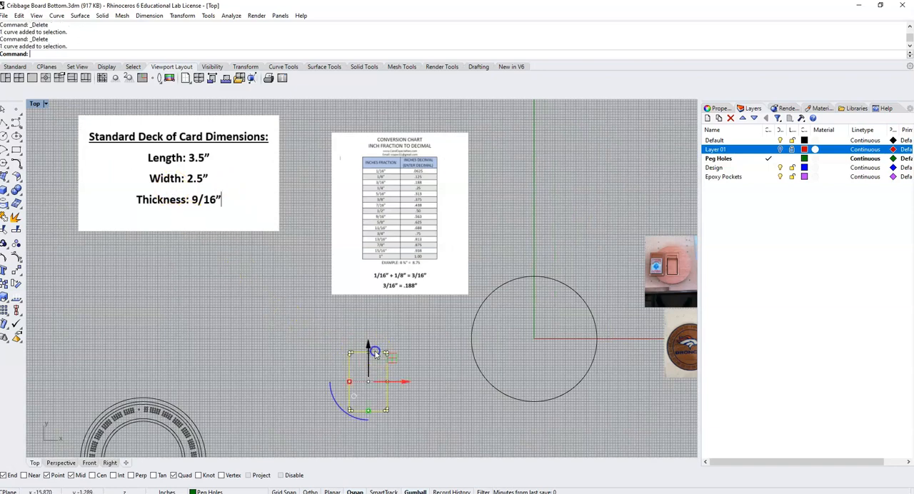
key(Delete)
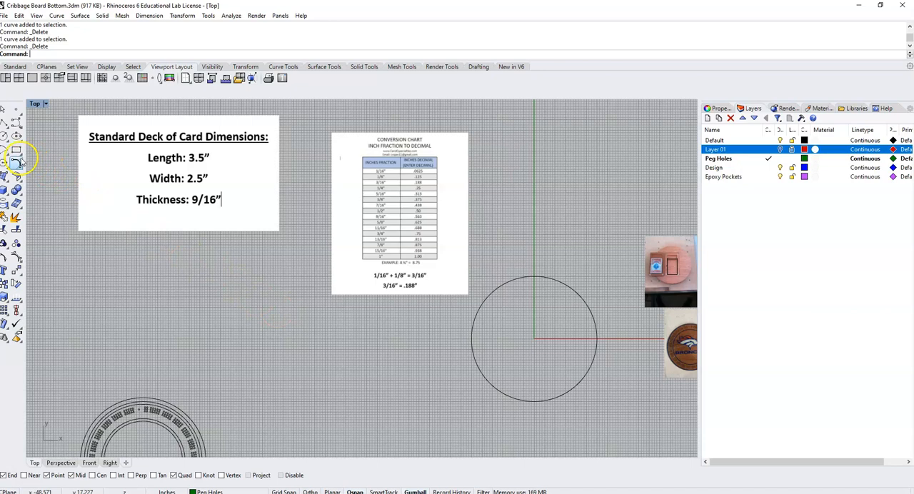
- Draw a three-point rounded rectangle 2.2 in wide and 3.5 in tall below the conversion chart, with corner radii of about 0.1 in
click(21, 153)
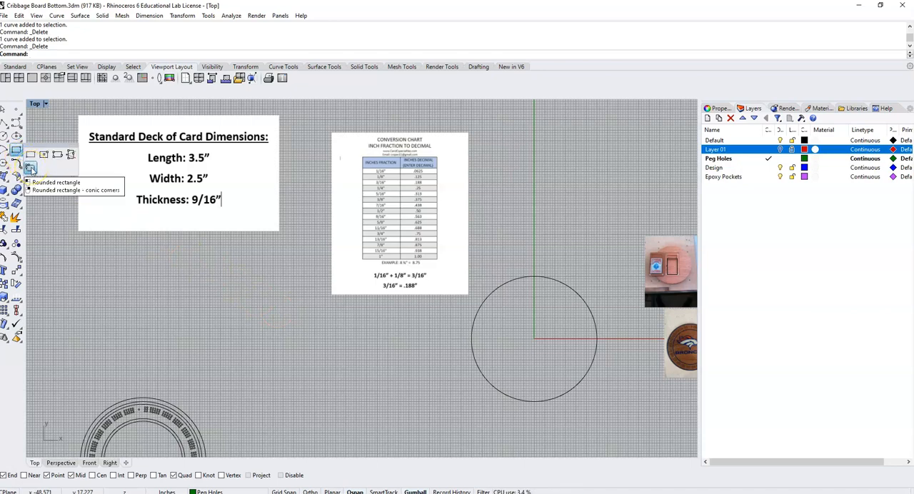
click(31, 168)
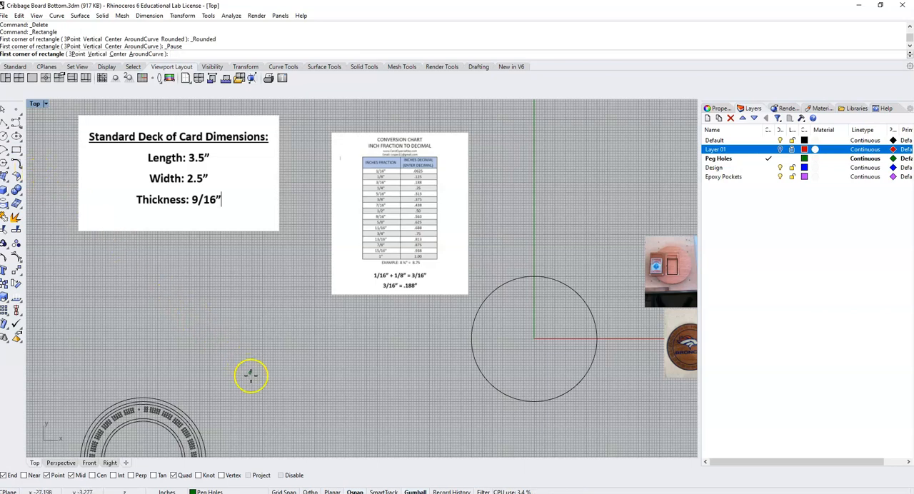
click(76, 54)
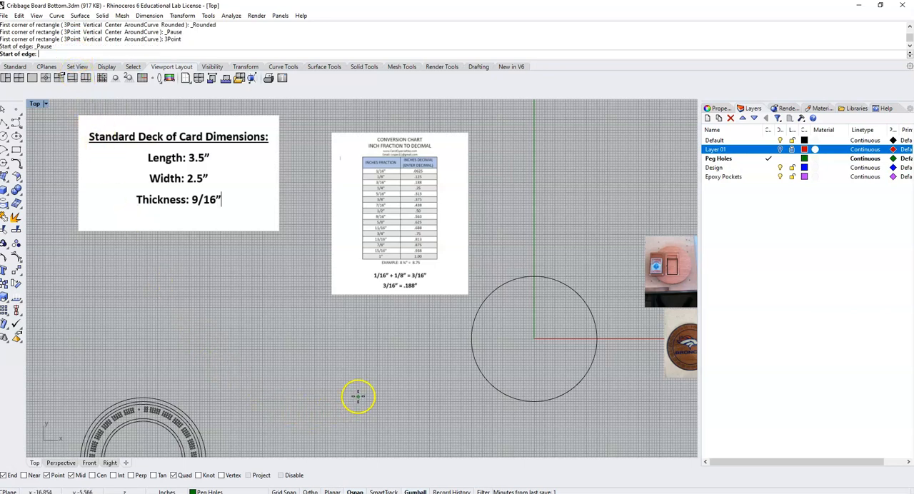
click(337, 389)
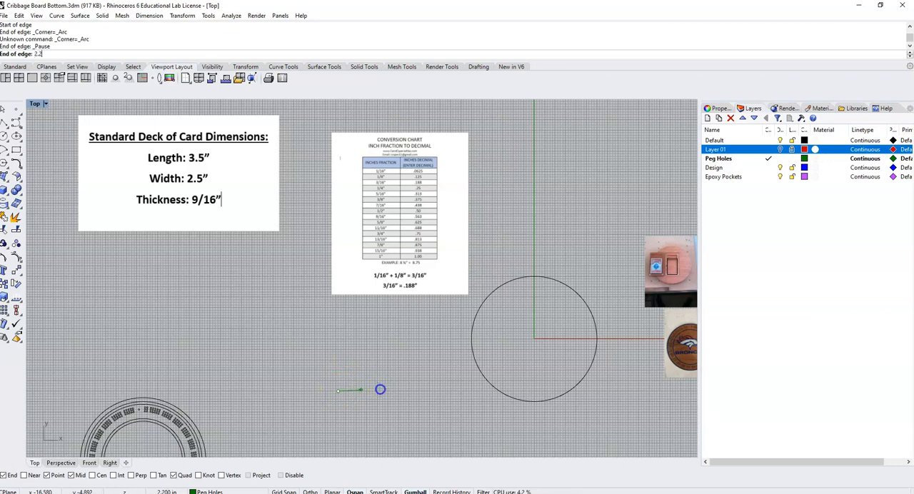
key(Return)
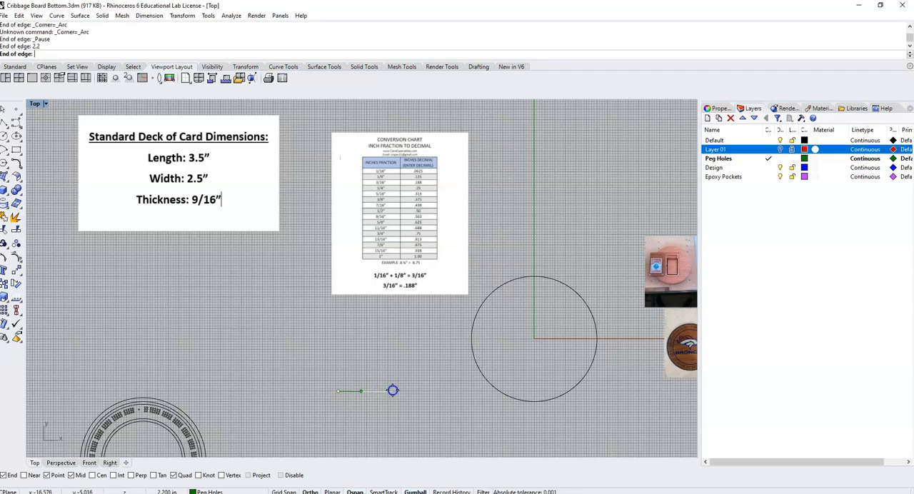
click(393, 391)
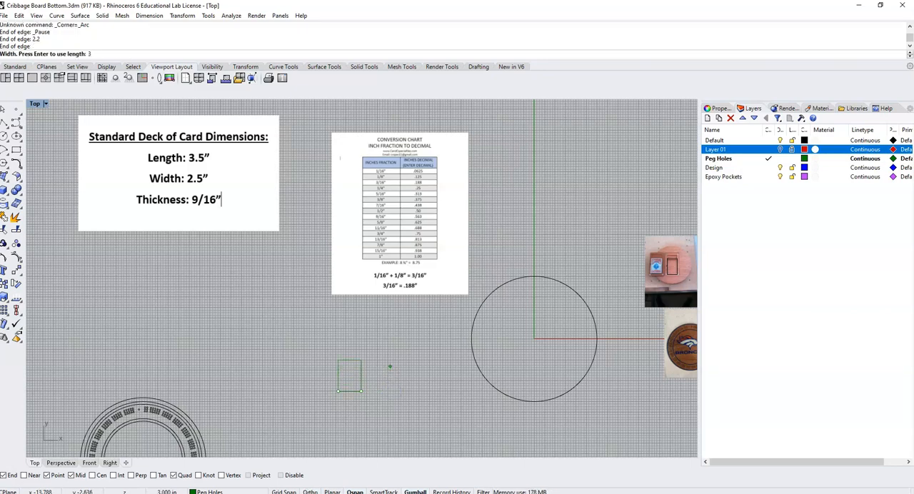
key(Return)
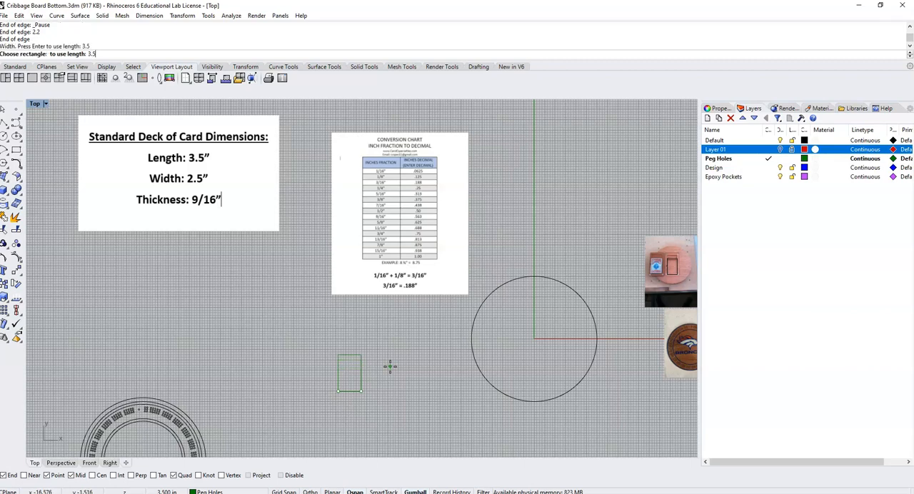
click(386, 342)
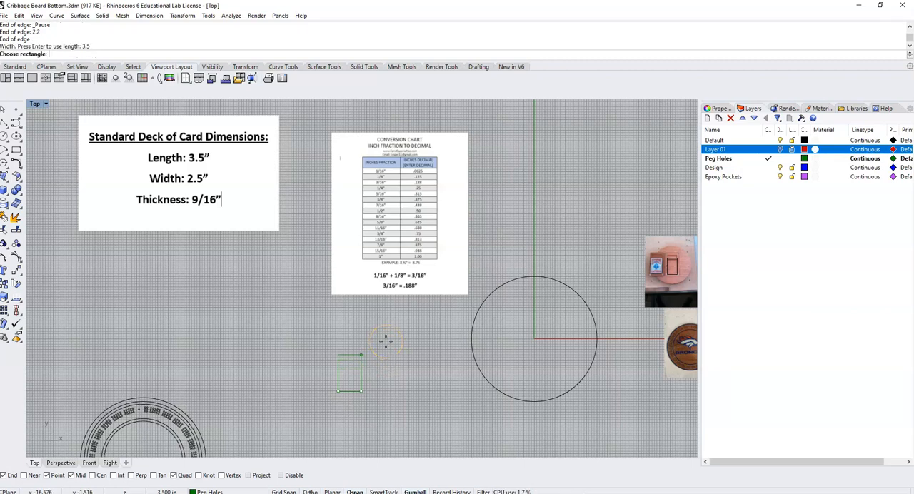
click(384, 343)
scroll(377, 341, up, 5)
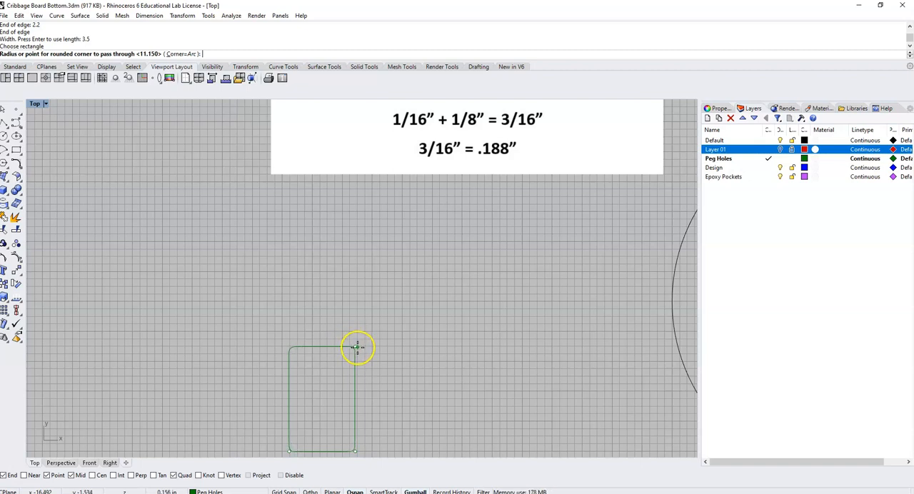
click(358, 348)
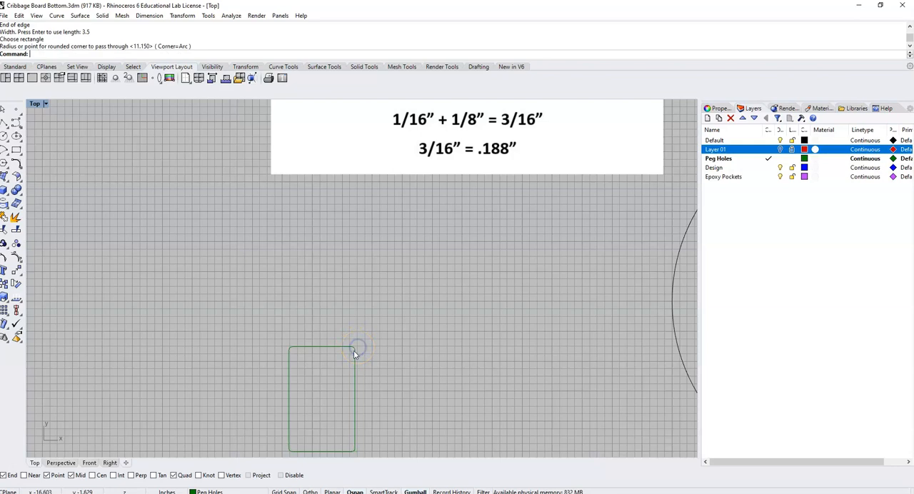
- Offset the rounded rectangle outward by 0.0625 in and delete the original inner rectangle
click(355, 350)
scroll(350, 352, down, 6)
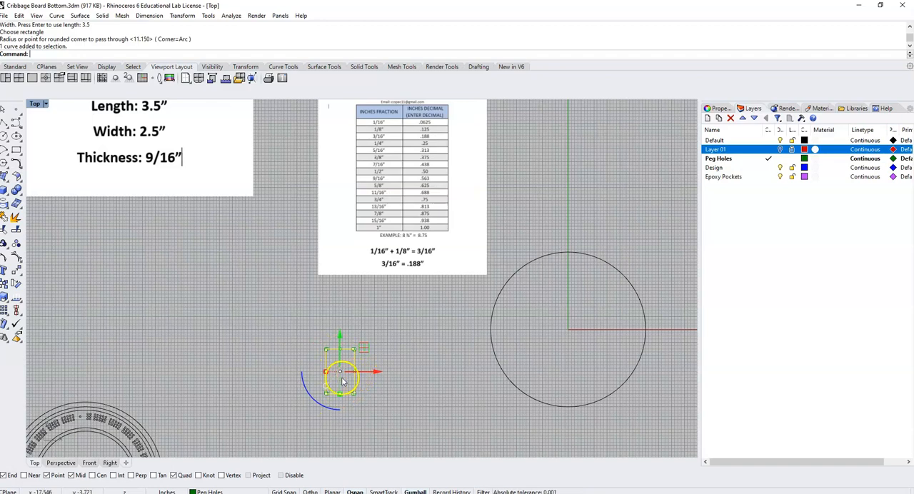
scroll(341, 377, up, 3)
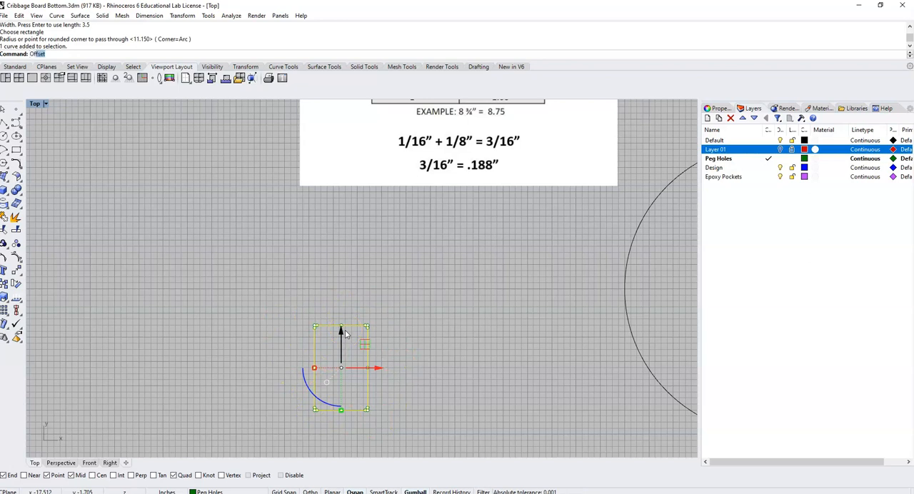
text(set)
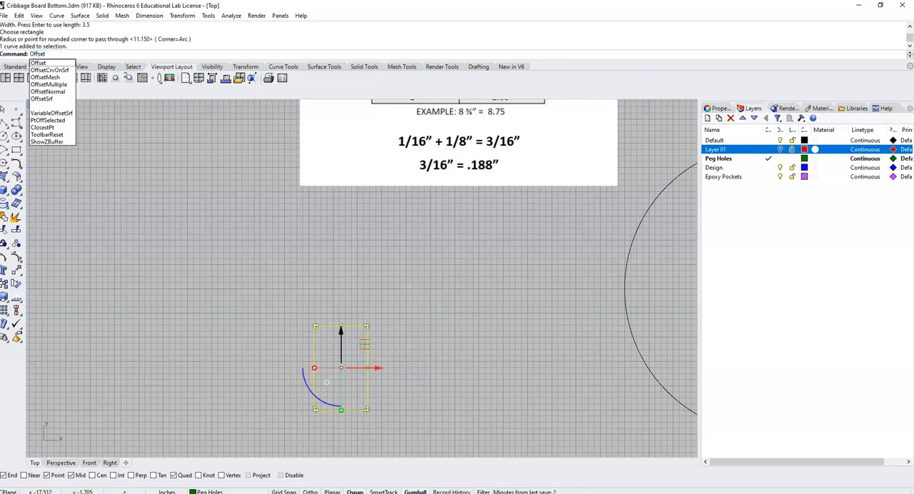
key(Return)
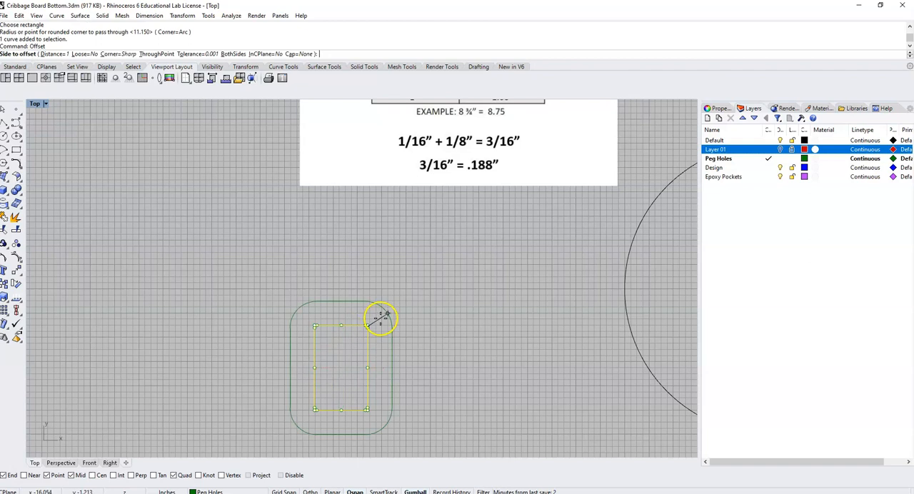
click(56, 54)
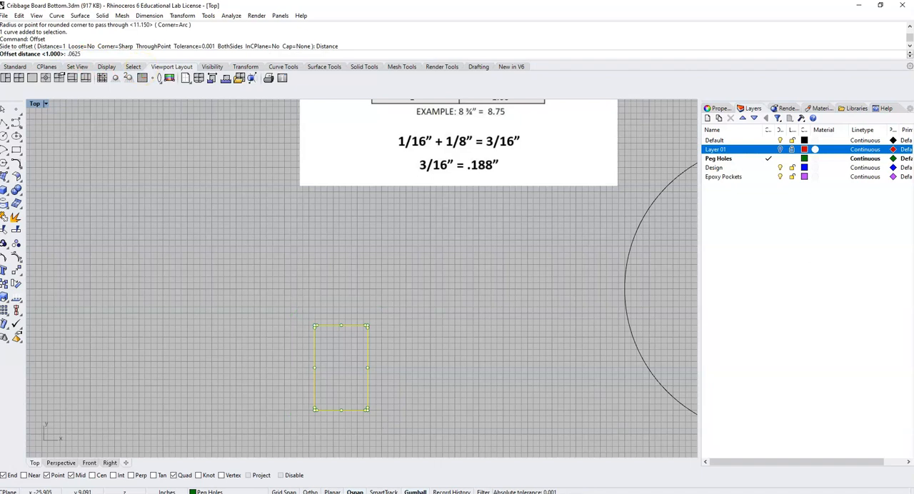
key(Return)
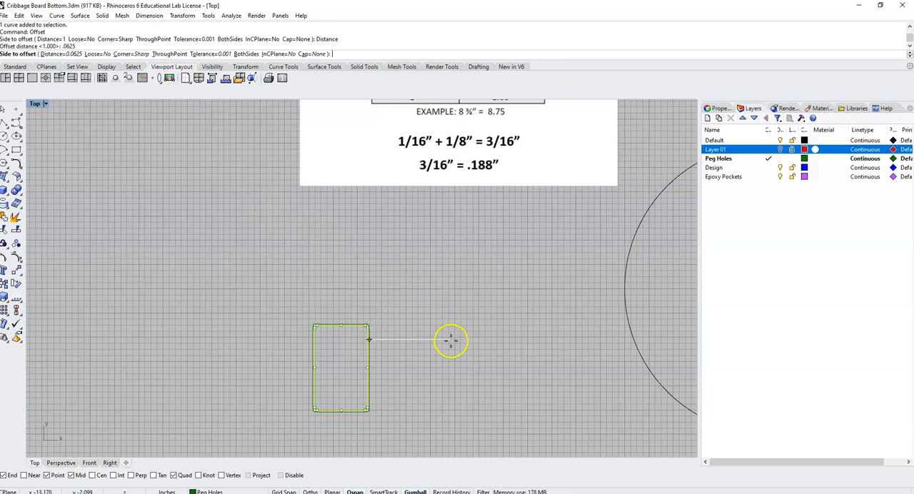
scroll(408, 355, up, 5)
right_drag(408, 355, 551, 265)
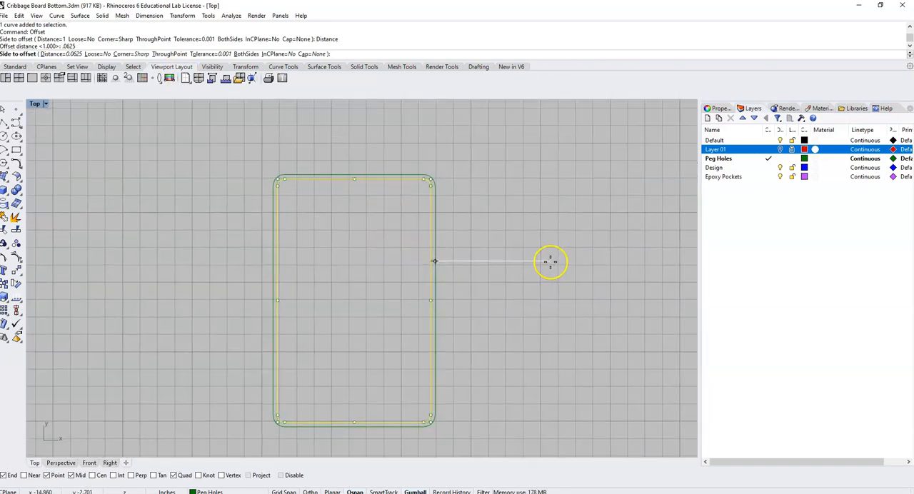
click(550, 262)
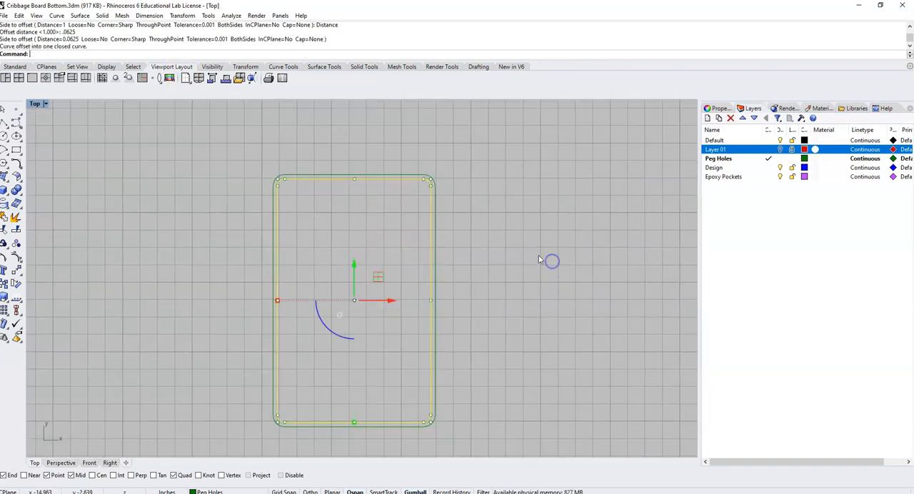
click(432, 207)
key(Delete)
- Move the remaining rounded rectangle into the large circle, centred on the vertical axis and slightly below the circle's centre
scroll(422, 207, down, 10)
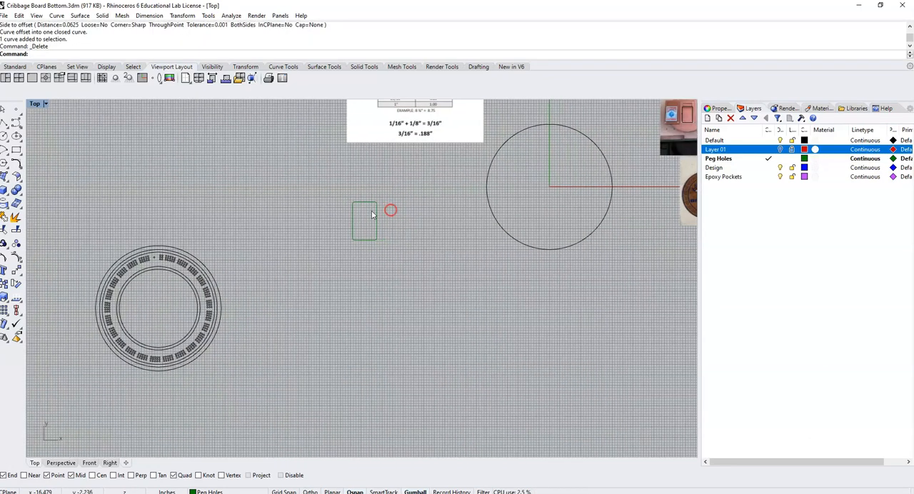
click(377, 215)
drag(365, 224, 550, 250)
drag(549, 213, 631, 200)
click(631, 201)
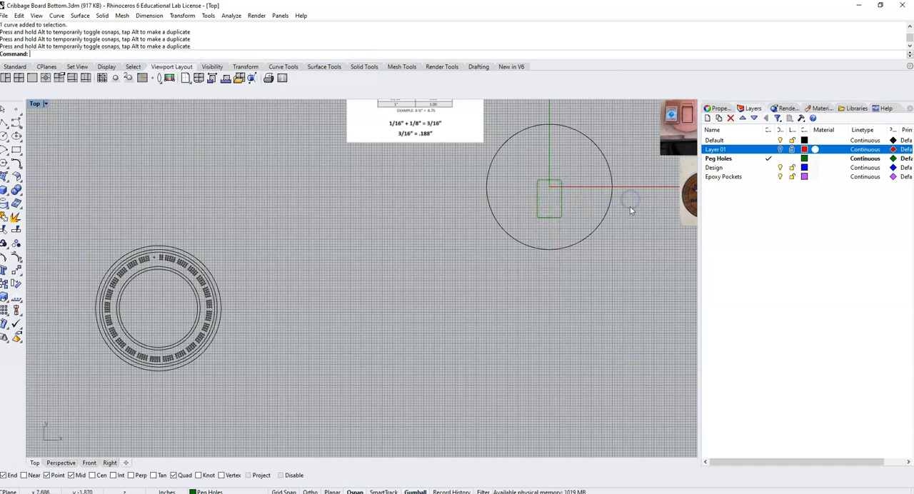
- Delete the stray curve lying over the card pocket in the reference photo
right_drag(631, 207, 584, 239)
scroll(531, 207, up, 2)
right_drag(671, 121, 589, 150)
scroll(590, 150, up, 10)
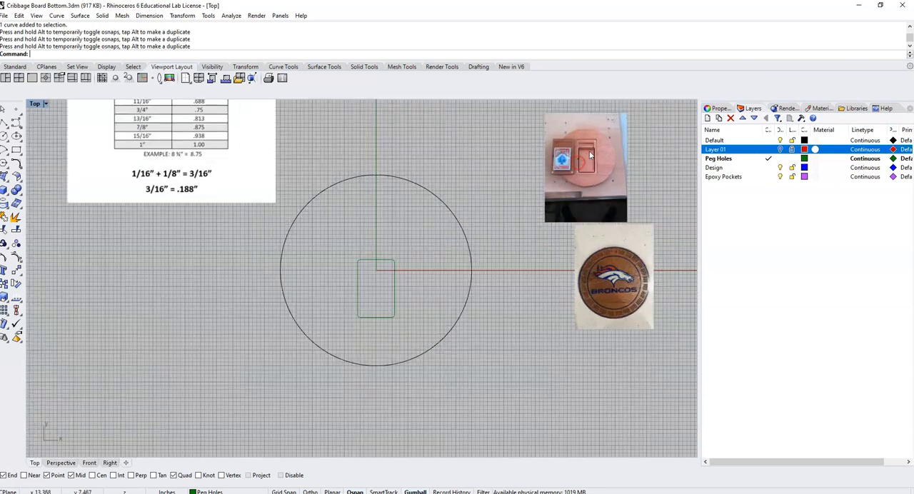
click(587, 144)
click(587, 145)
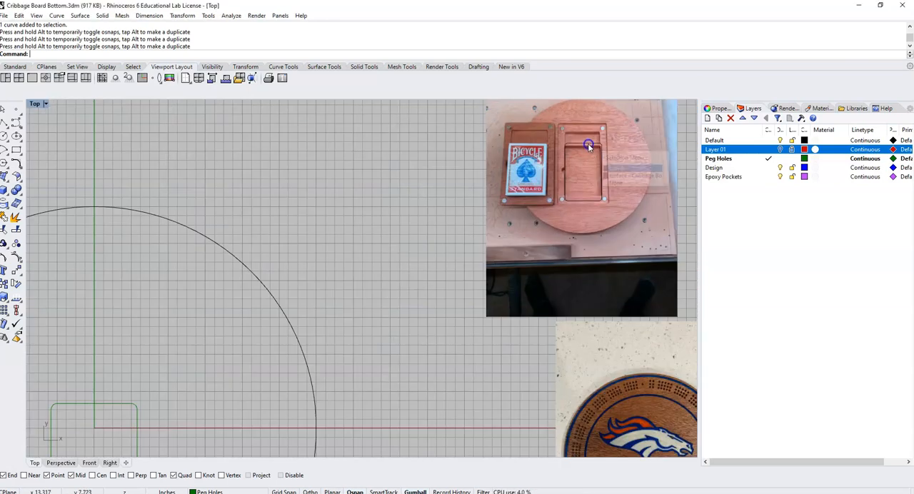
key(Delete)
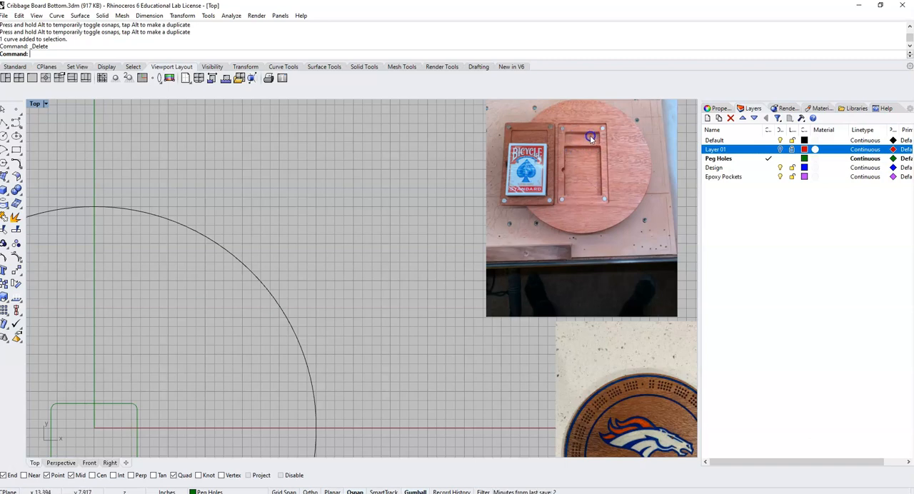
- Draw a second three-point rounded rectangle, 2.5 in wide and 1.25 in tall, in the empty area beside the large circle, with slightly rounded corners
scroll(590, 137, down, 4)
right_drag(291, 298, 390, 235)
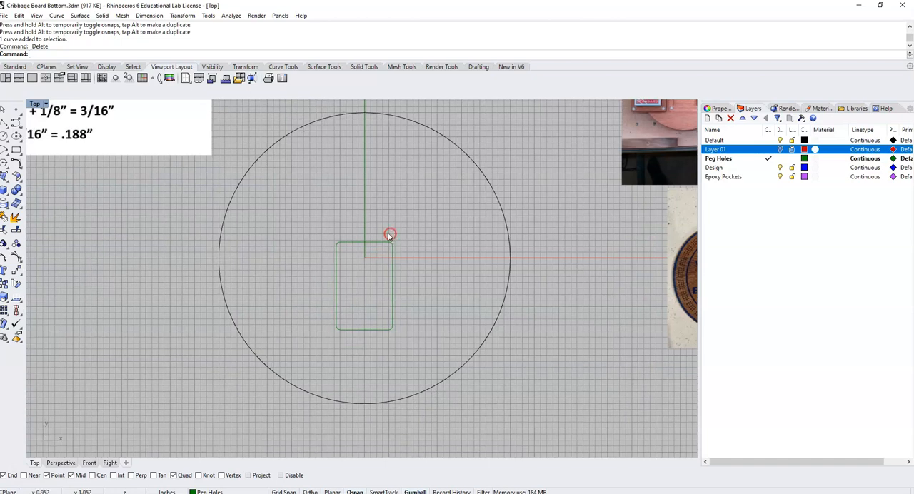
right_drag(170, 234, 197, 234)
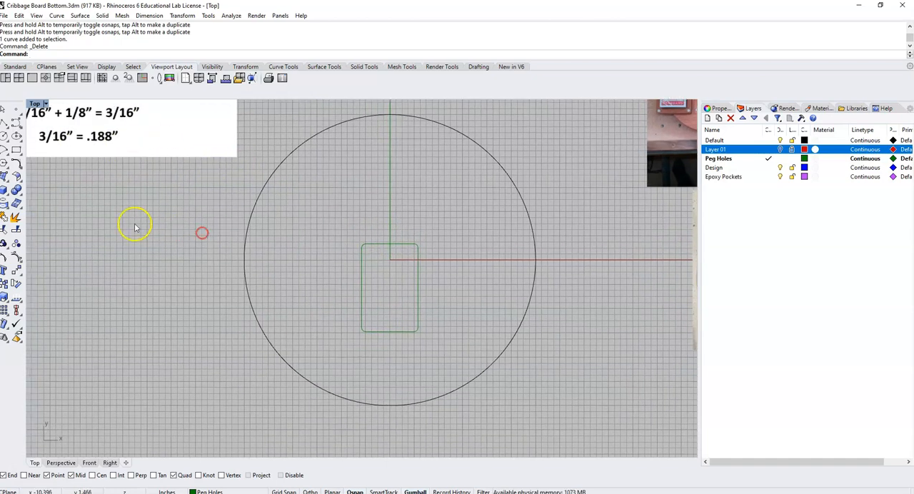
right_click(17, 151)
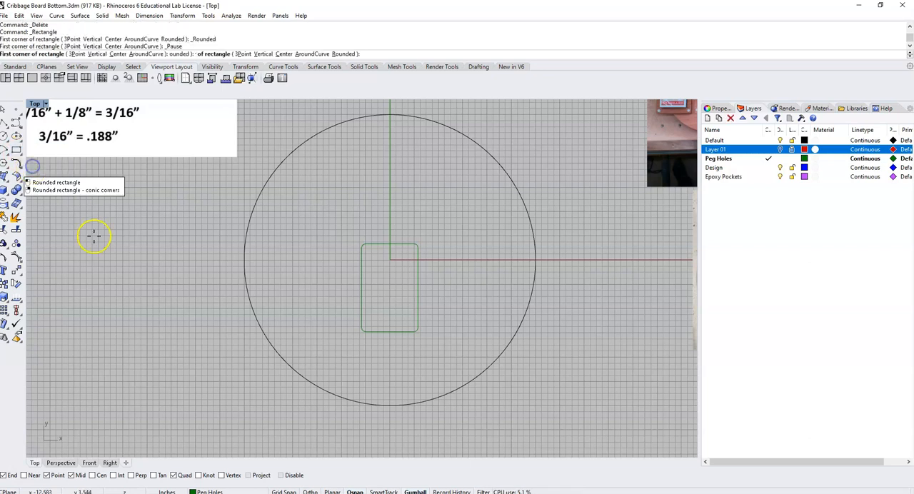
click(75, 54)
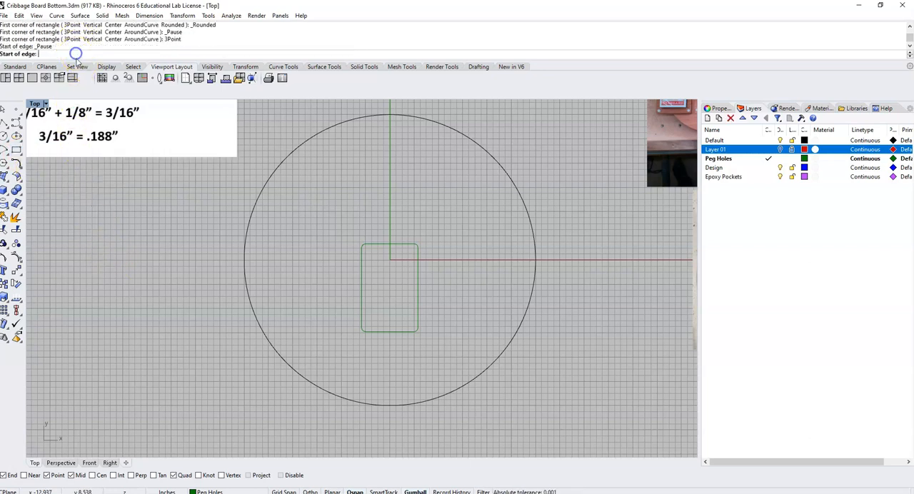
click(77, 256)
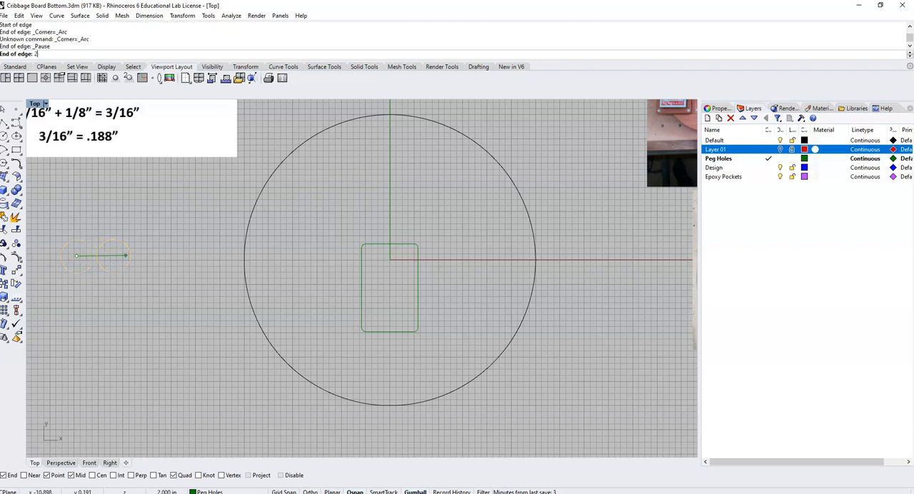
key(Return)
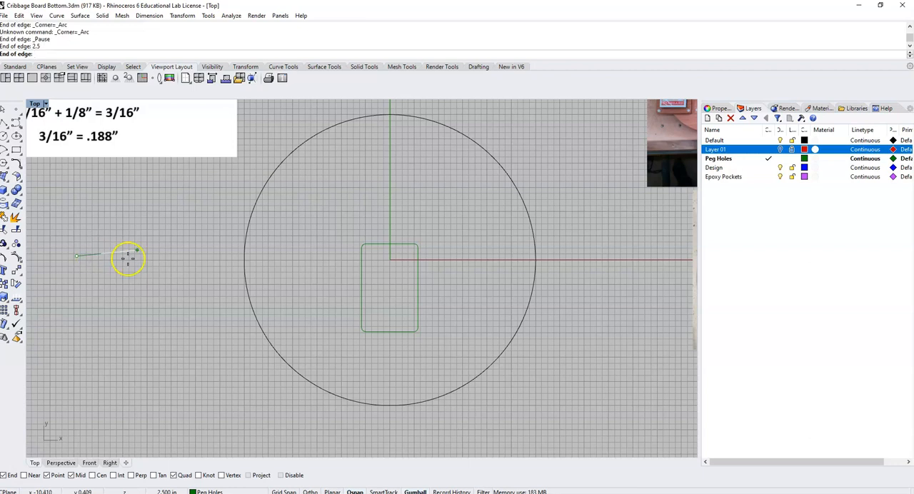
click(183, 253)
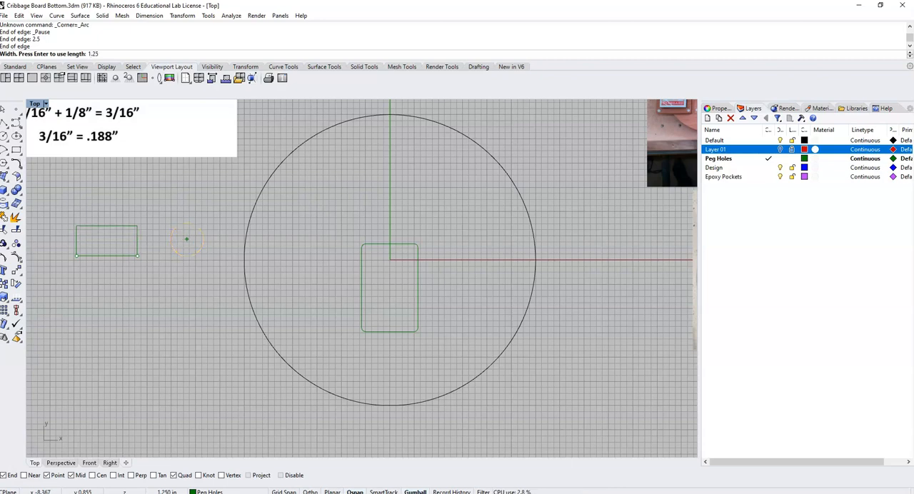
key(Return)
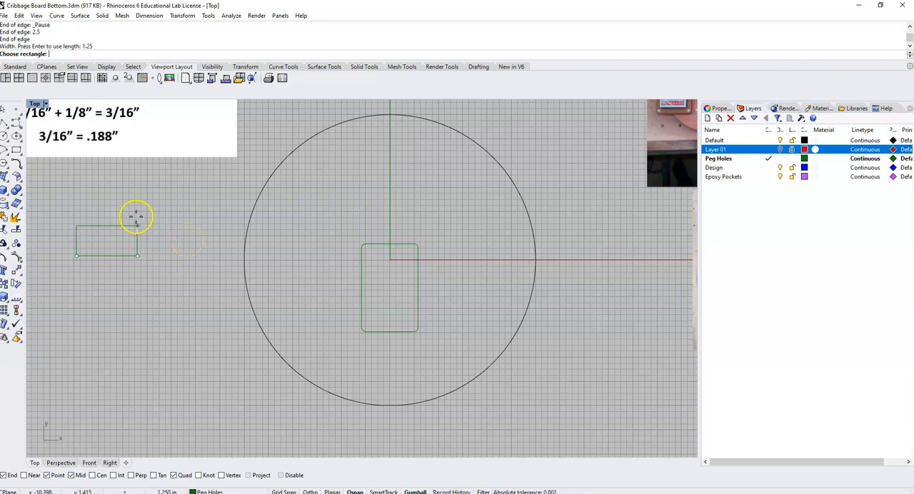
scroll(136, 225, up, 1)
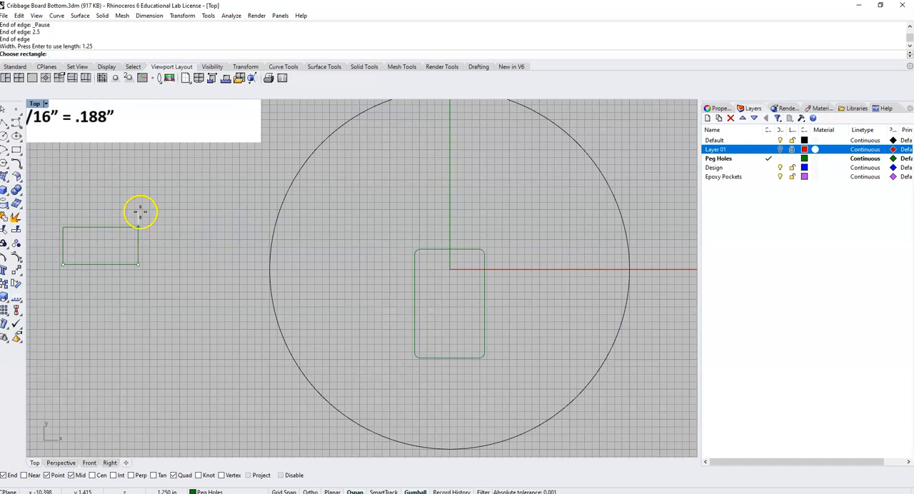
click(140, 212)
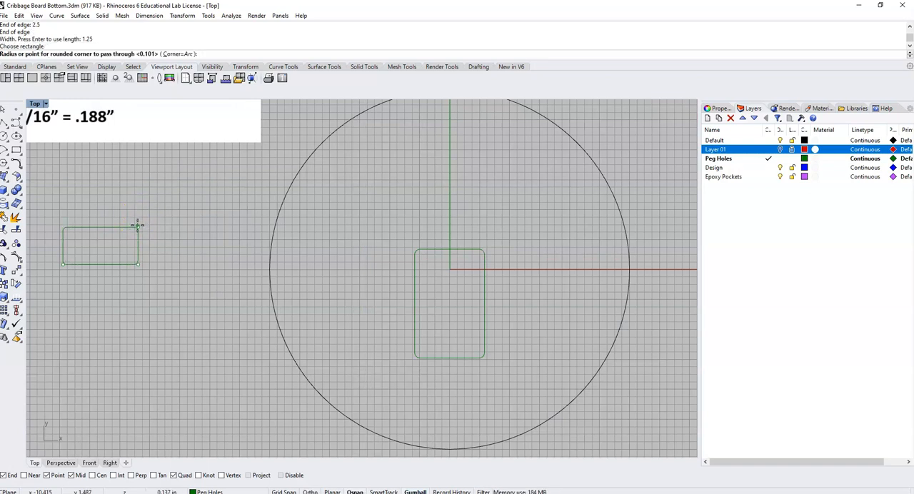
click(138, 226)
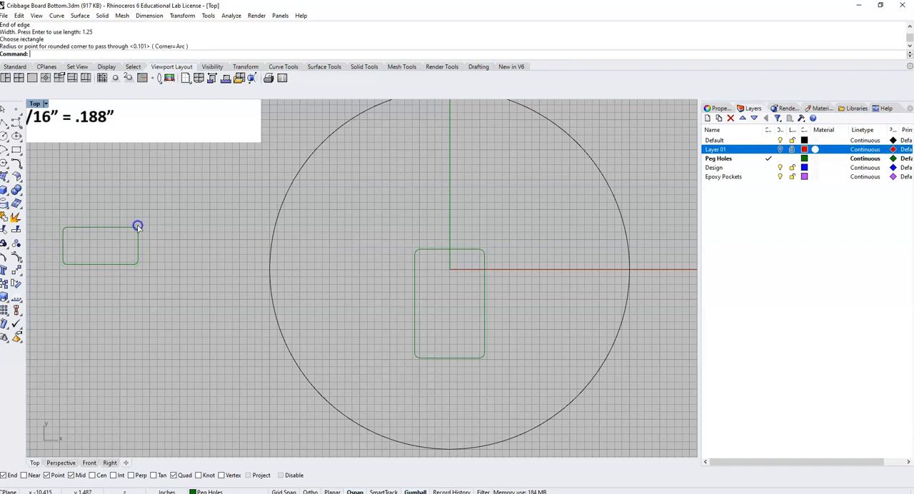
- Offset the small rounded rectangle outward by 0.0625 in and delete the original inner curve
click(140, 248)
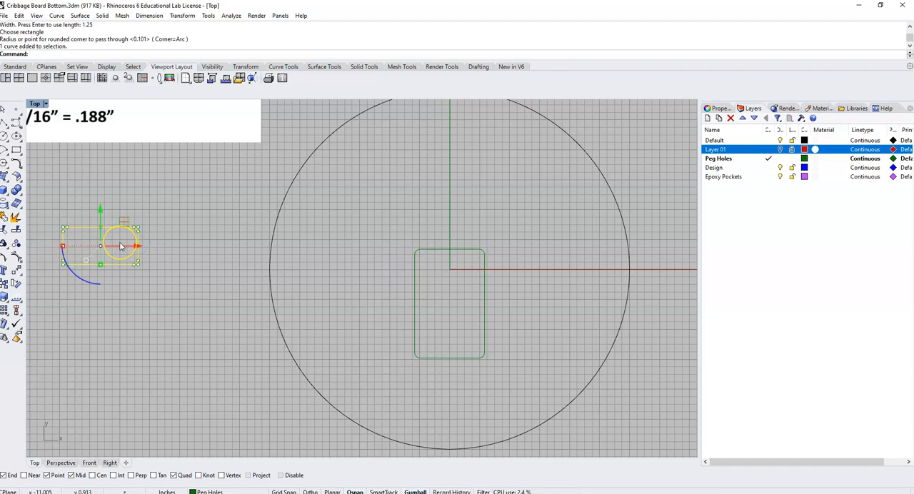
key(Return)
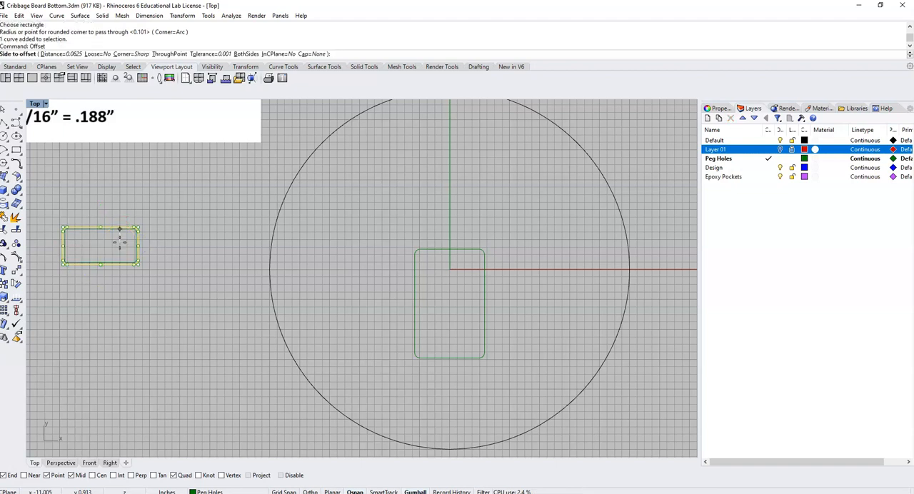
click(134, 202)
click(184, 250)
click(129, 229)
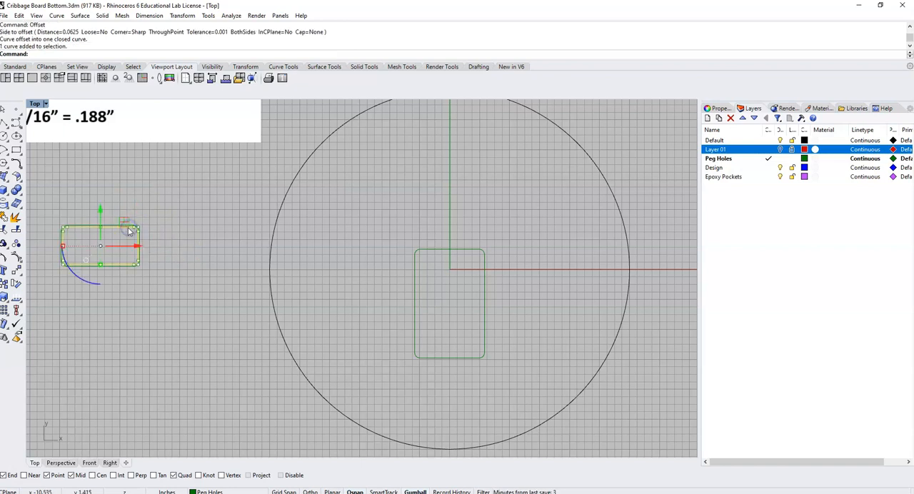
key(Delete)
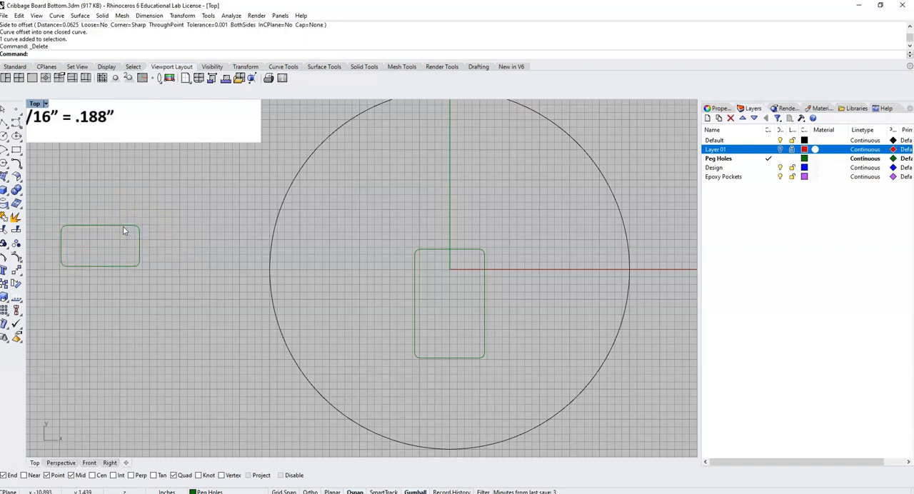
- Move the small rounded rectangle into the large circle, centred on the vertical axis just above the card pocket with a narrow gap between them
click(124, 228)
drag(101, 247, 449, 252)
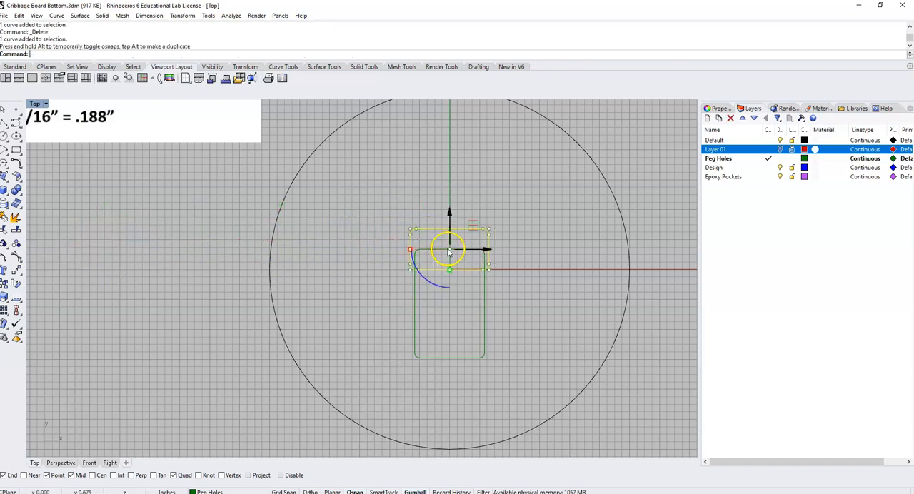
drag(449, 211, 512, 229)
click(516, 256)
- Examine the reference photo for the layout of the two pockets and the finger notch on the card pocket's side
scroll(471, 279, down, 5)
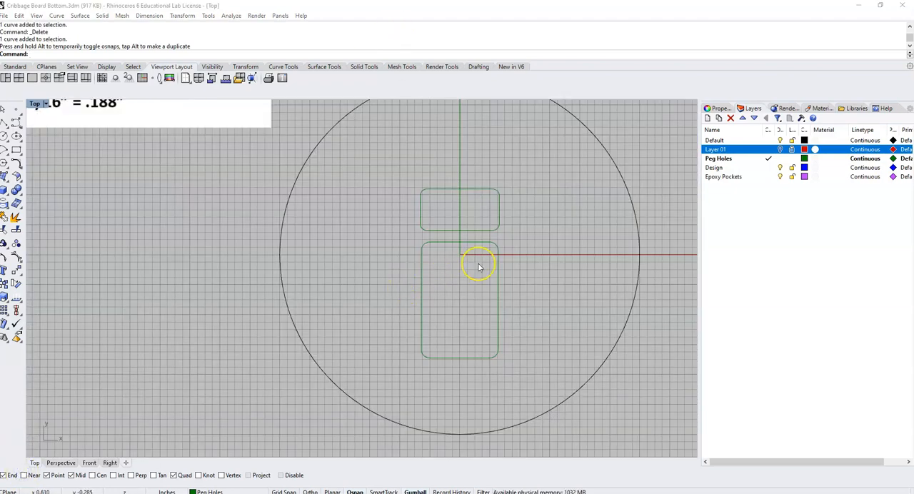
scroll(479, 265, down, 4)
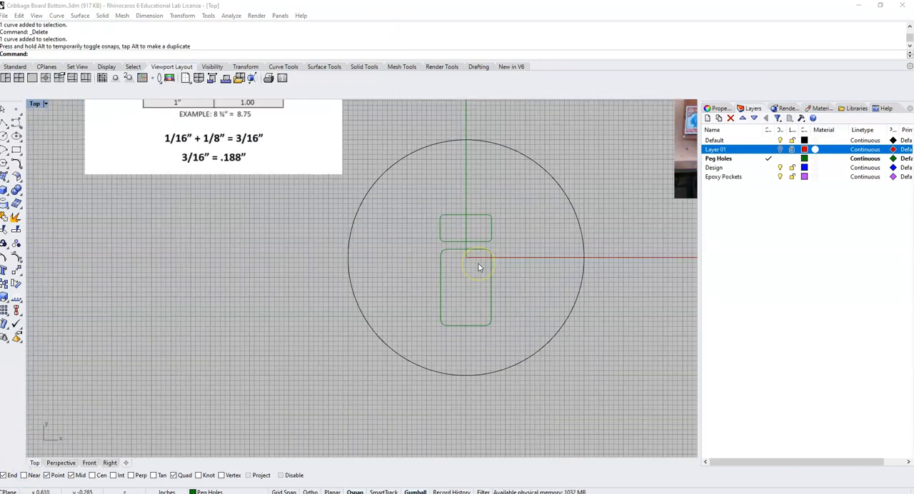
scroll(643, 158, up, 5)
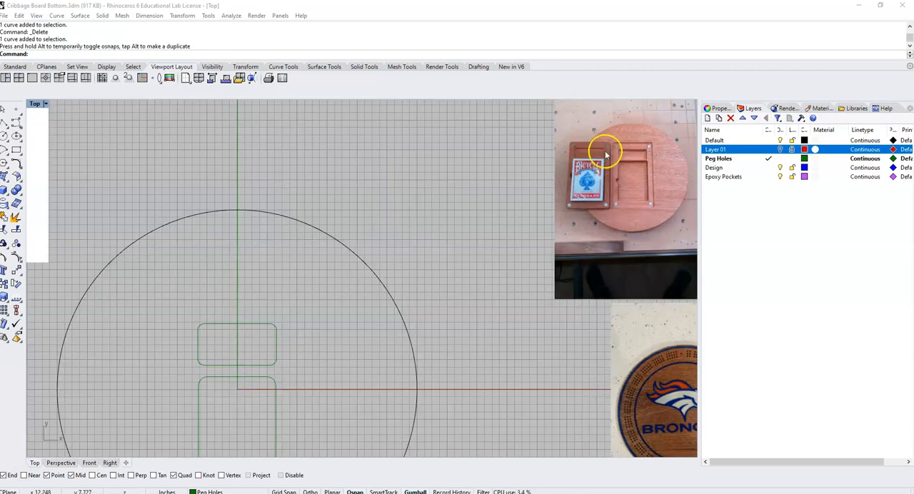
scroll(606, 187, down, 3)
scroll(572, 169, up, 6)
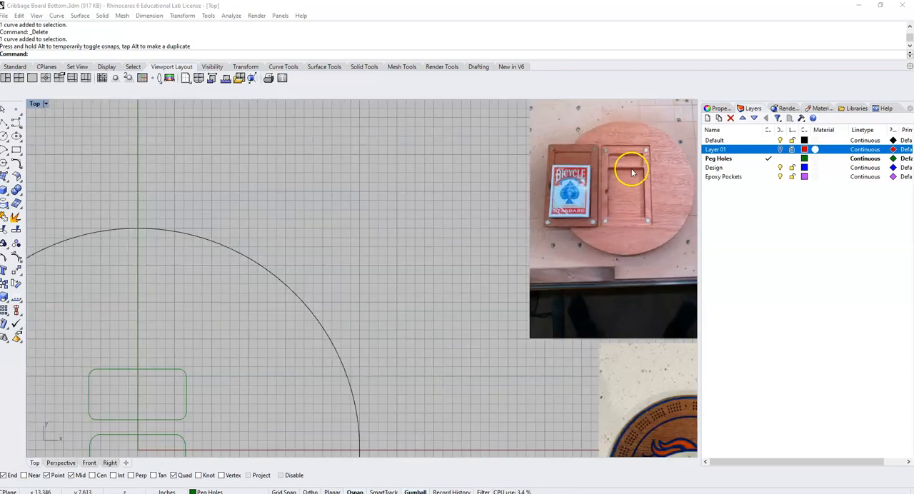
scroll(382, 289, down, 5)
scroll(381, 287, down, 2)
right_drag(288, 342, 349, 245)
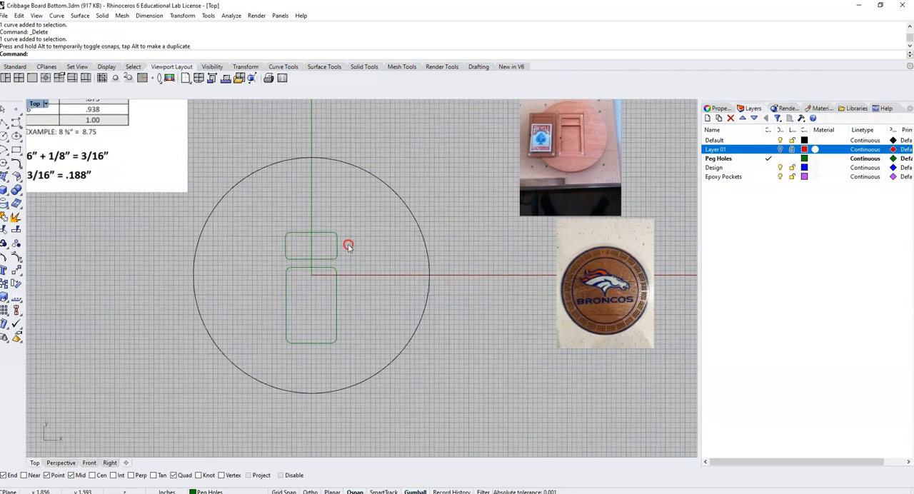
scroll(565, 140, up, 6)
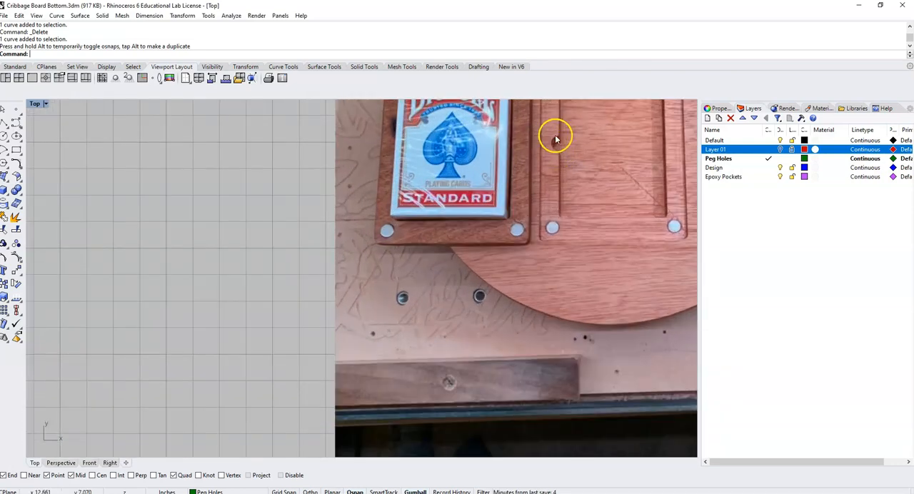
scroll(558, 151, down, 3)
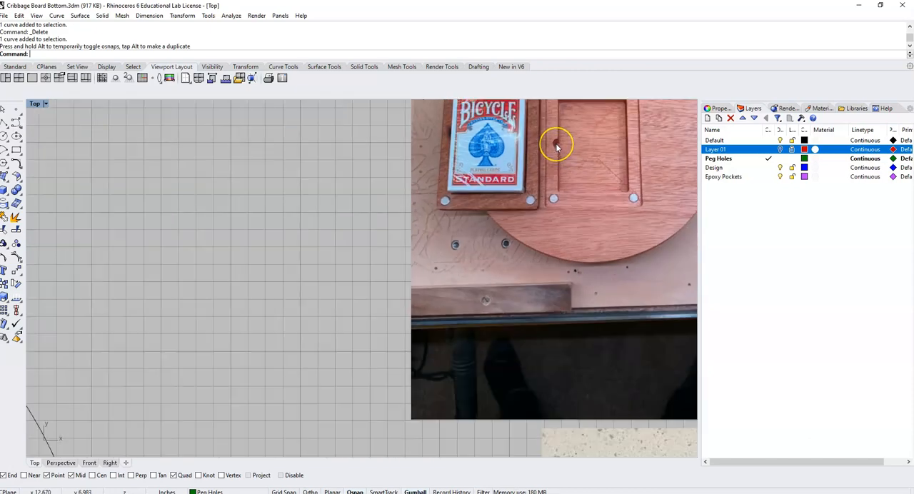
scroll(558, 147, down, 1)
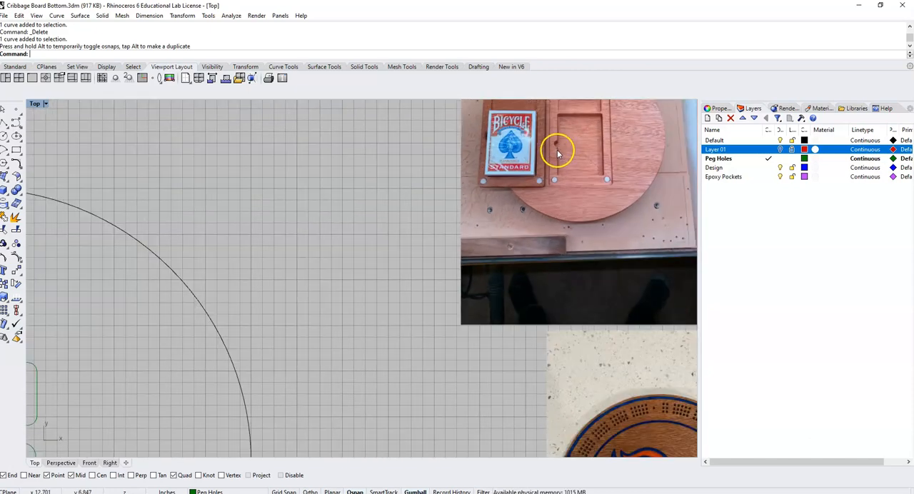
scroll(300, 318, down, 4)
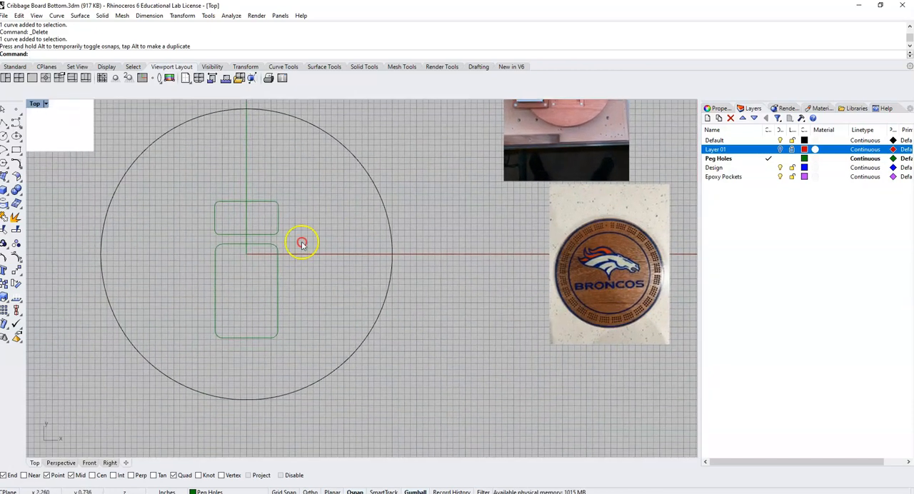
right_drag(223, 299, 262, 277)
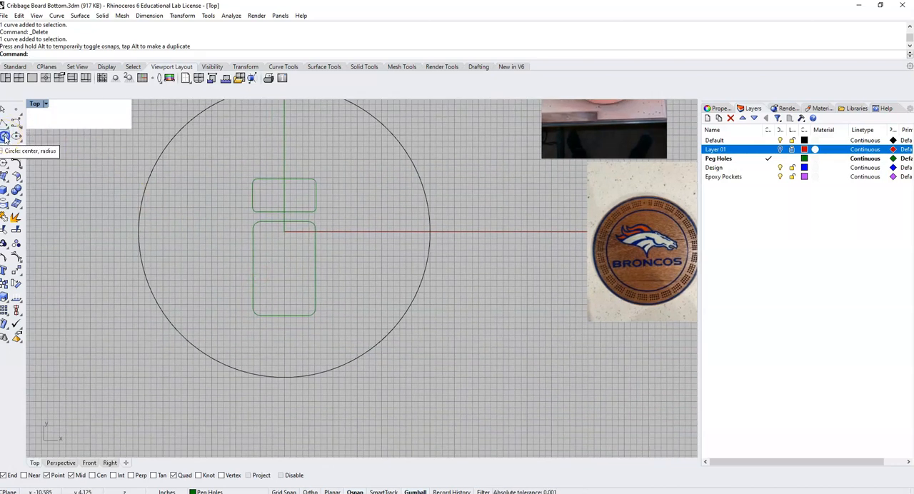
- Draw a circle about 0.75 in in diameter centred on the midpoint of the card pocket's left edge
click(5, 136)
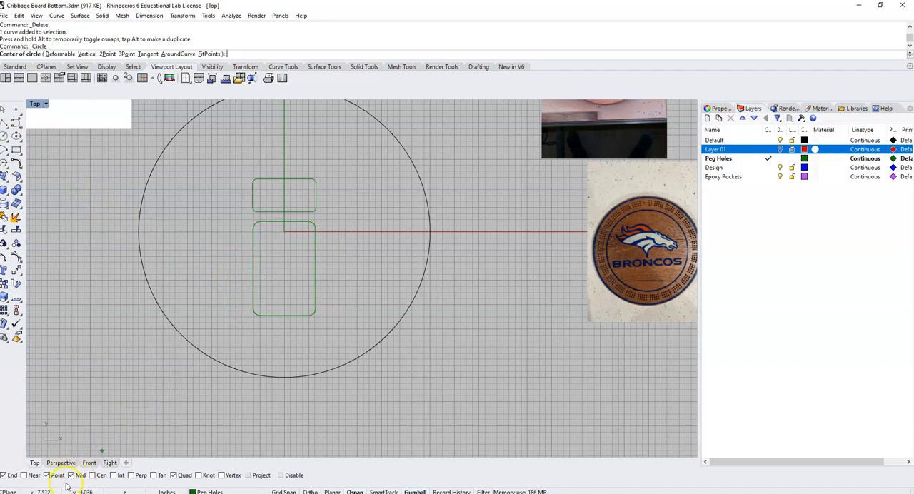
click(253, 268)
scroll(253, 269, up, 5)
scroll(254, 264, up, 2)
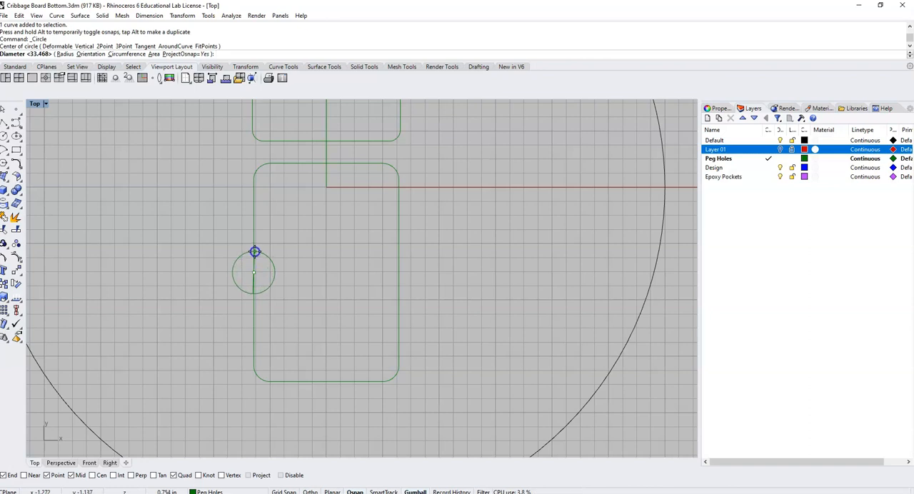
click(255, 252)
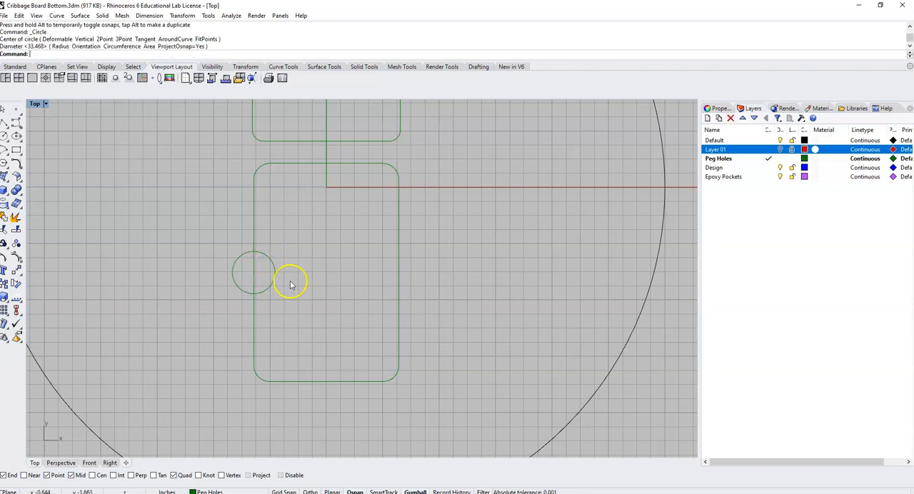
- Trim away the circle's inner half and the pocket edge inside it, and join the remaining curves into one closed outline
drag(318, 326, 200, 218)
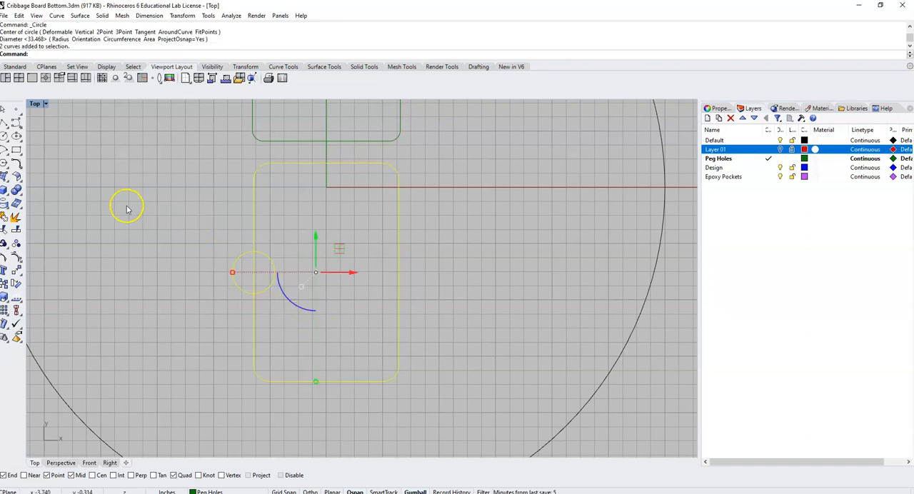
click(5, 231)
click(275, 282)
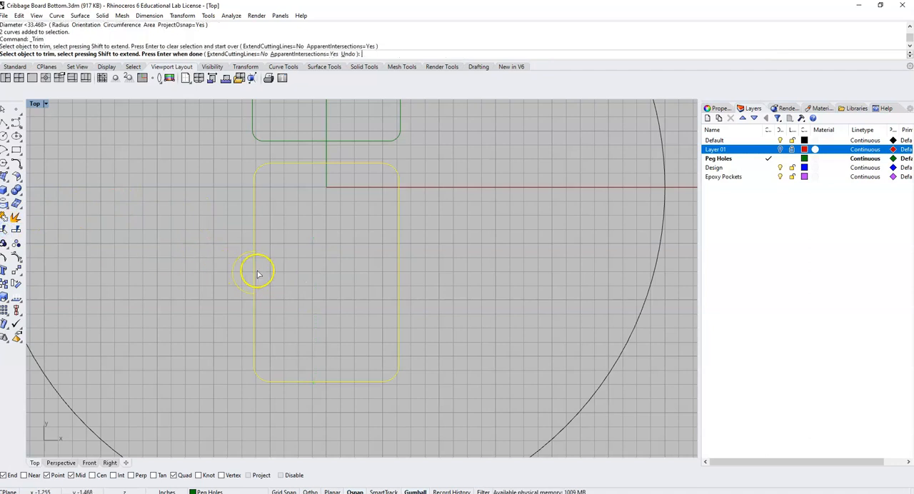
click(255, 270)
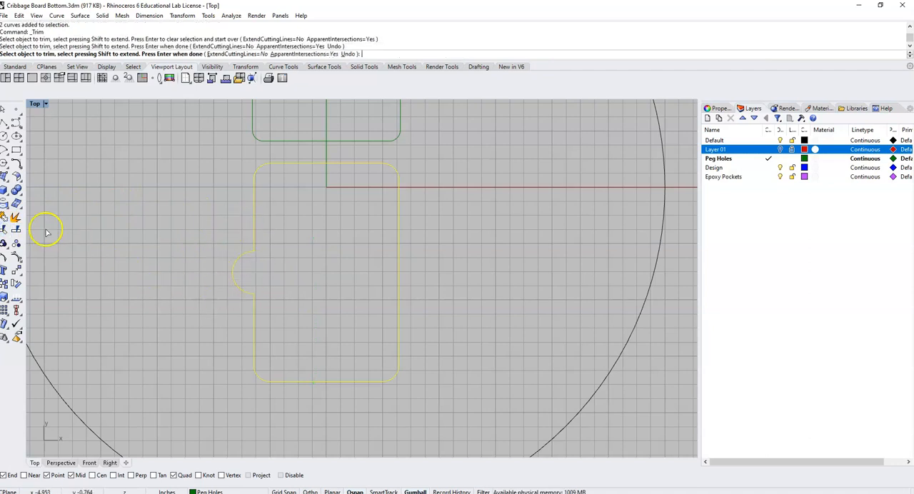
click(5, 218)
click(162, 212)
scroll(197, 218, down, 6)
scroll(200, 223, down, 4)
right_drag(199, 222, 269, 228)
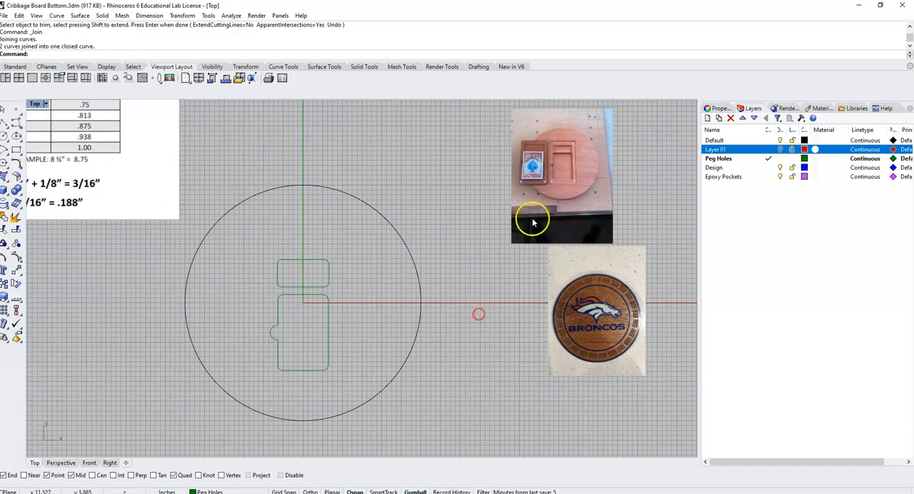
- Draw a three-point rectangle 3.5 in wide and about 5.77 in tall for the pocket cover, starting from a corner below the large circle
scroll(577, 137, up, 12)
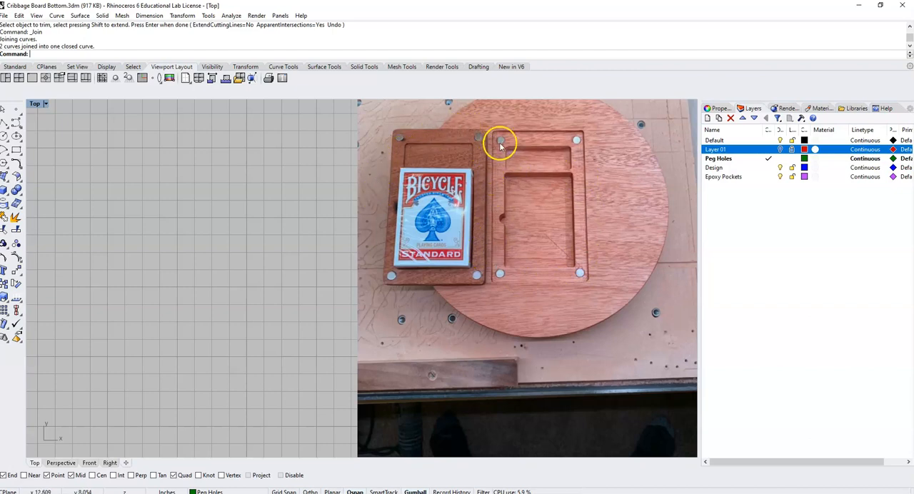
scroll(551, 282, down, 5)
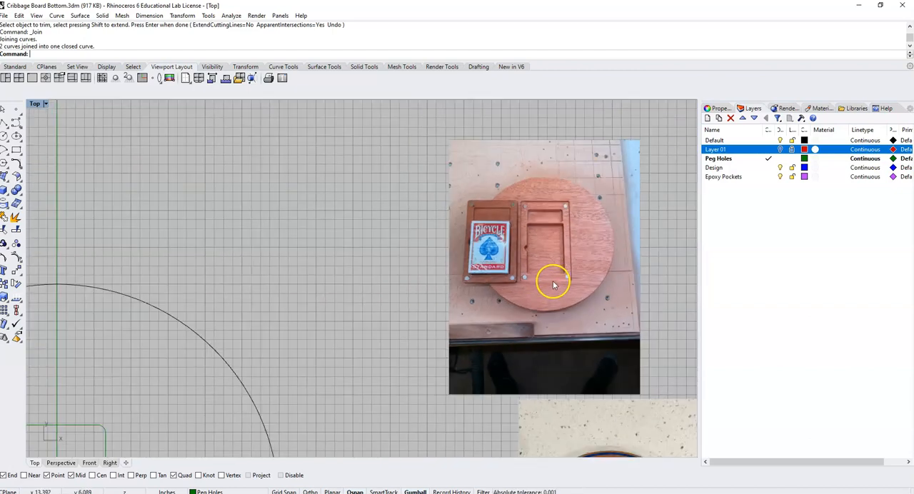
right_drag(451, 284, 476, 169)
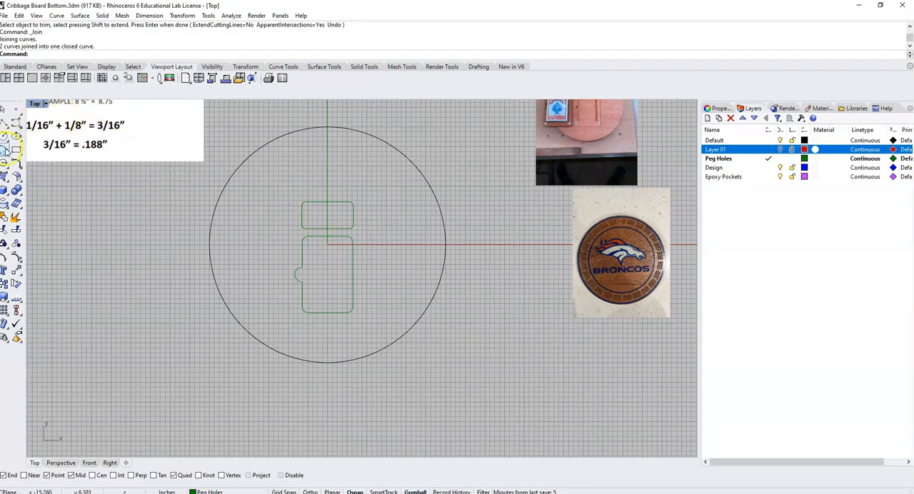
click(16, 151)
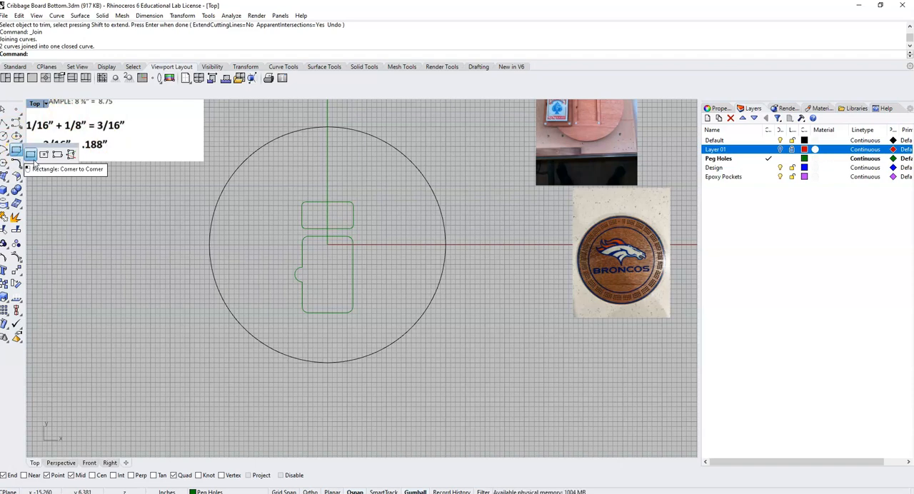
click(30, 156)
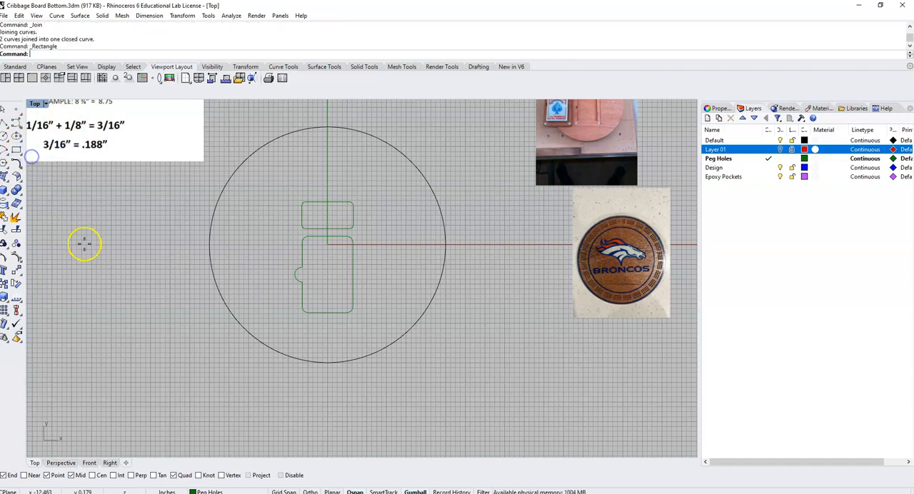
scroll(92, 251, down, 5)
scroll(175, 246, down, 1)
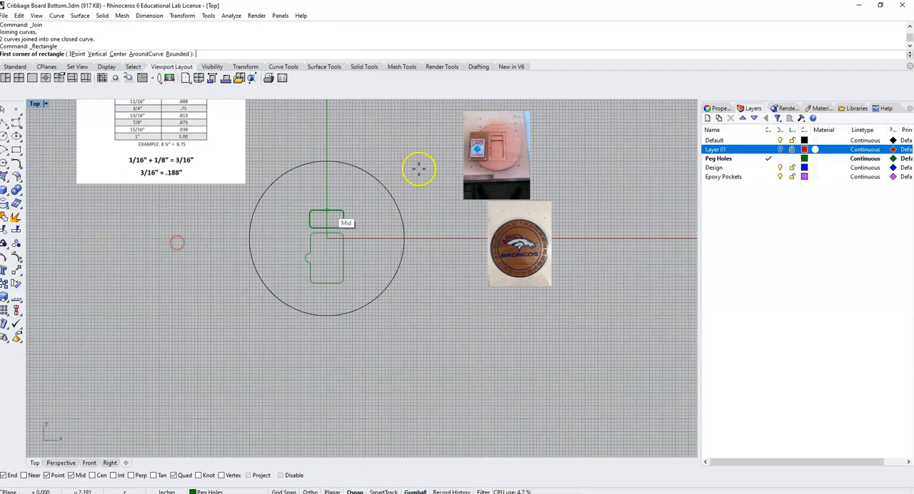
scroll(500, 154, up, 6)
scroll(503, 147, up, 1)
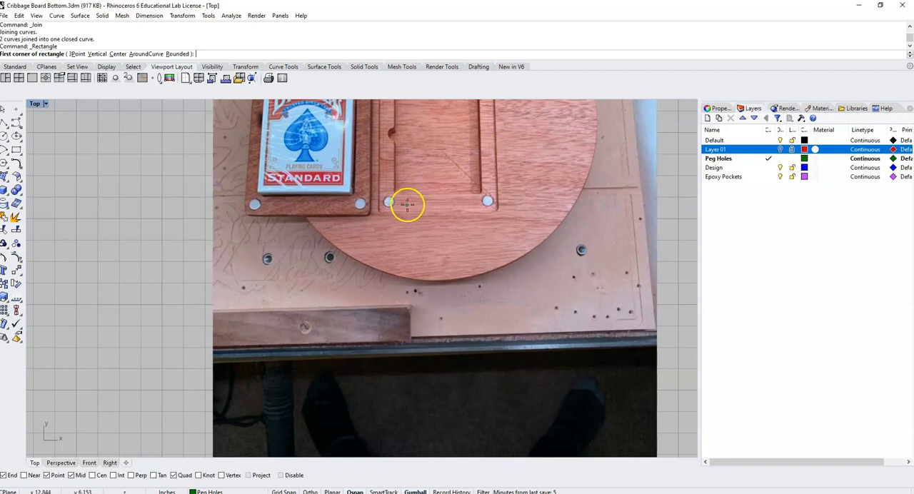
scroll(423, 185, down, 6)
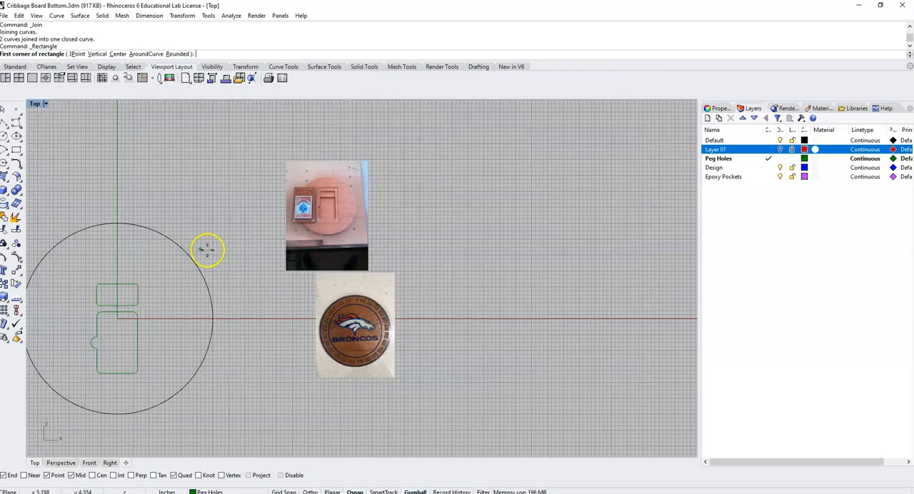
right_drag(207, 250, 401, 131)
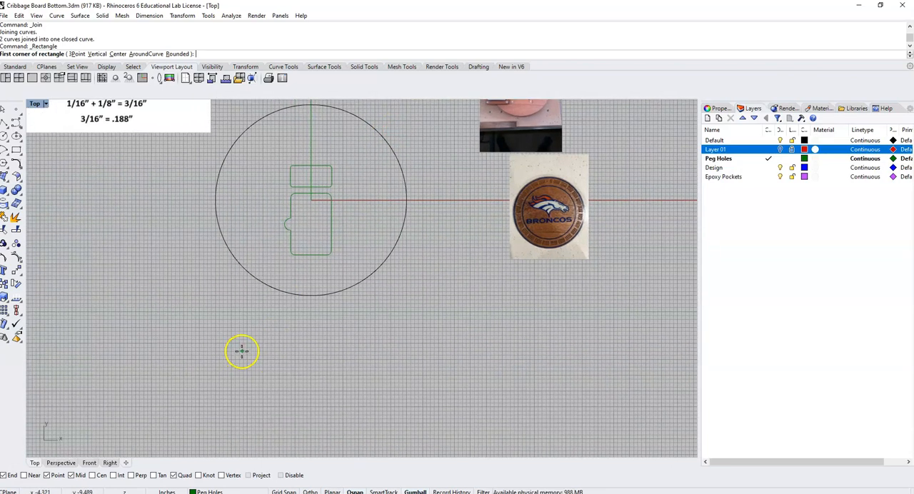
click(243, 350)
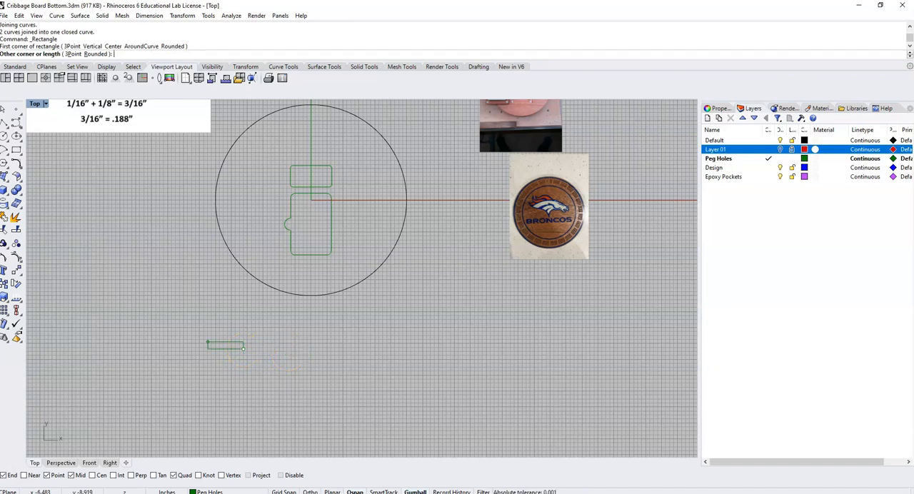
click(72, 54)
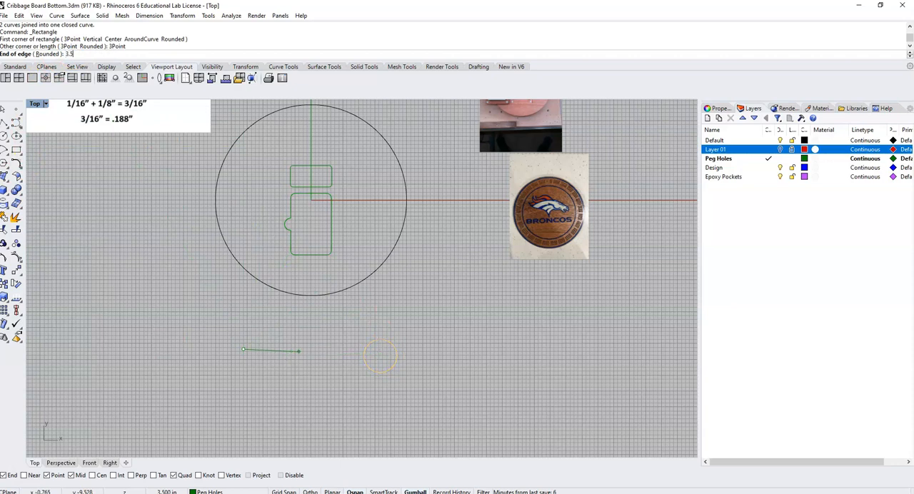
key(Return)
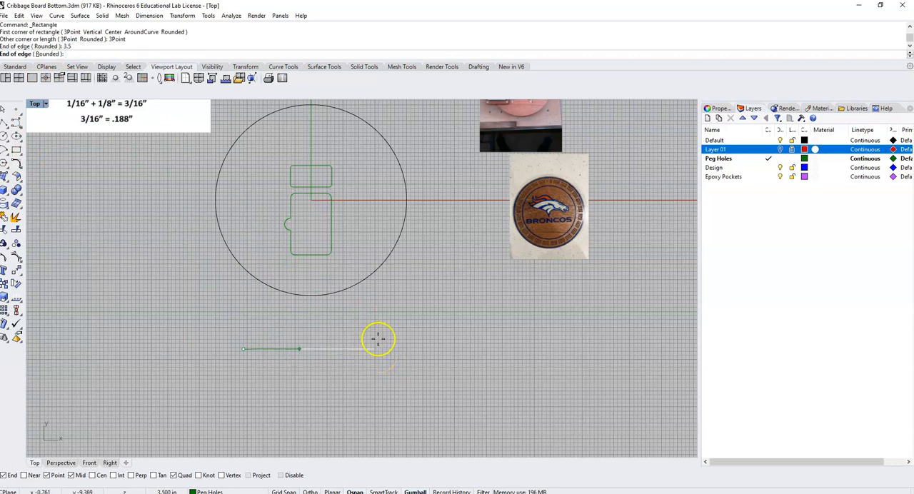
click(382, 339)
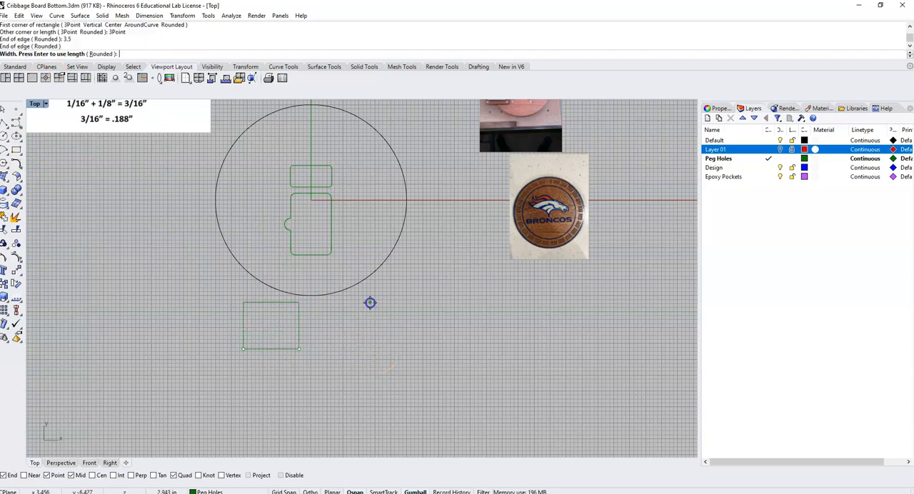
click(265, 258)
- Move the cover rectangle over the two pockets, centred on the vertical axis with its lower edge just below the card pocket
click(255, 258)
drag(274, 300, 311, 214)
click(354, 250)
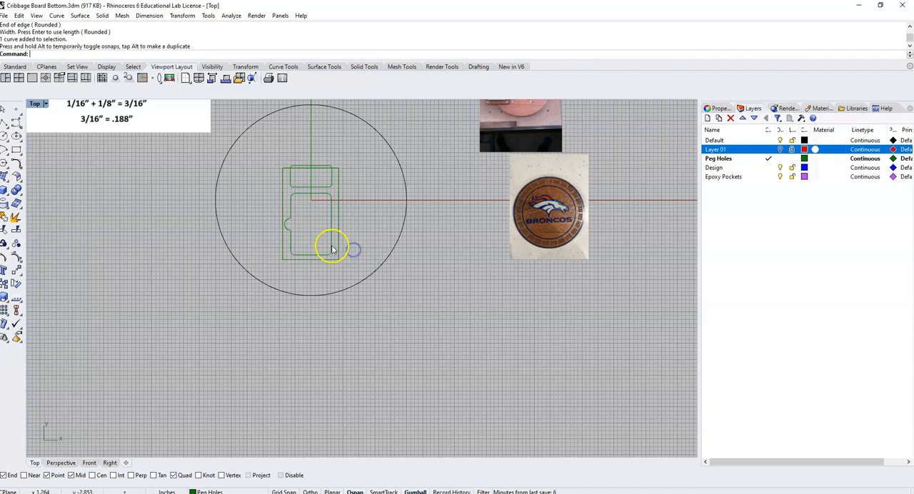
- Stretch the cover rectangle vertically and shift it up so it encloses both pockets with similar margins above and below
scroll(314, 247, up, 5)
scroll(354, 175, down, 5)
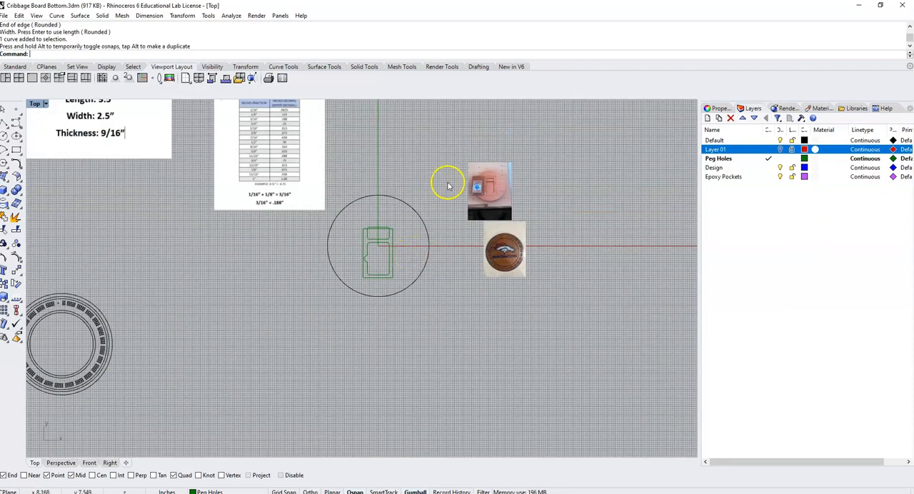
scroll(484, 186, up, 8)
scroll(474, 208, up, 2)
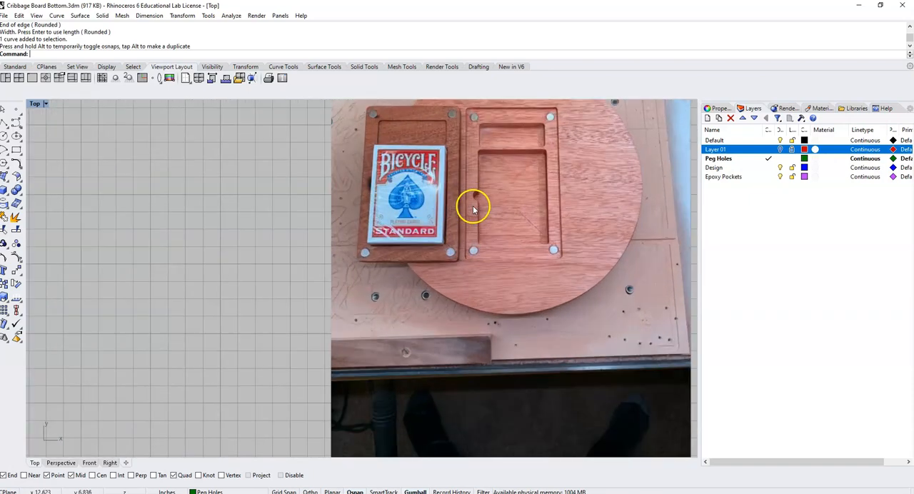
scroll(473, 208, down, 10)
right_drag(279, 322, 372, 191)
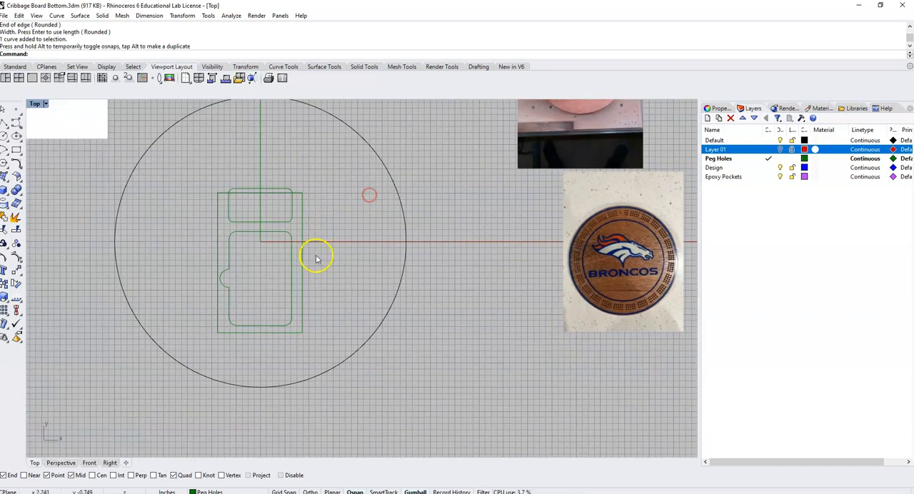
scroll(284, 281, up, 2)
right_drag(286, 281, 333, 247)
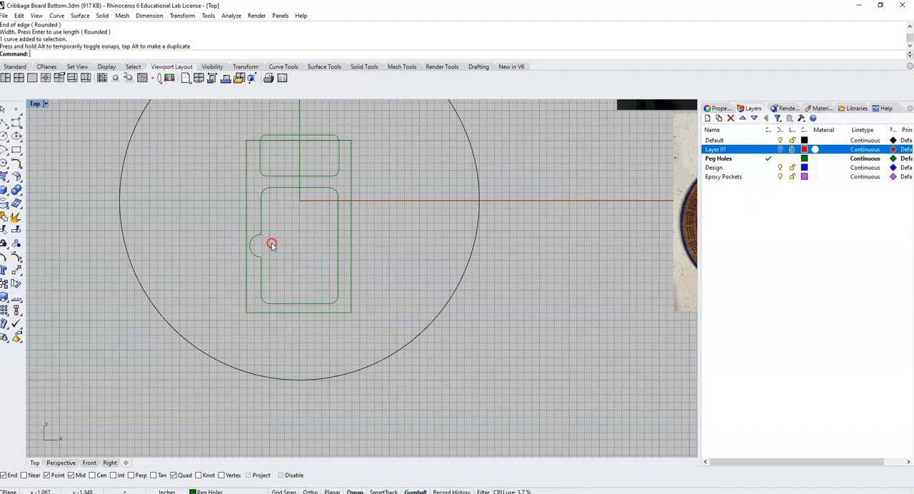
click(352, 161)
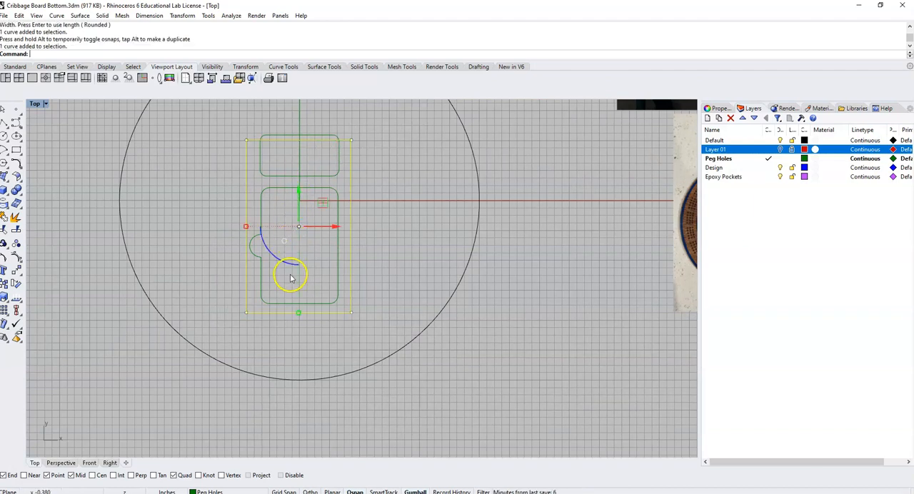
drag(299, 316, 303, 325)
drag(299, 191, 403, 220)
click(403, 229)
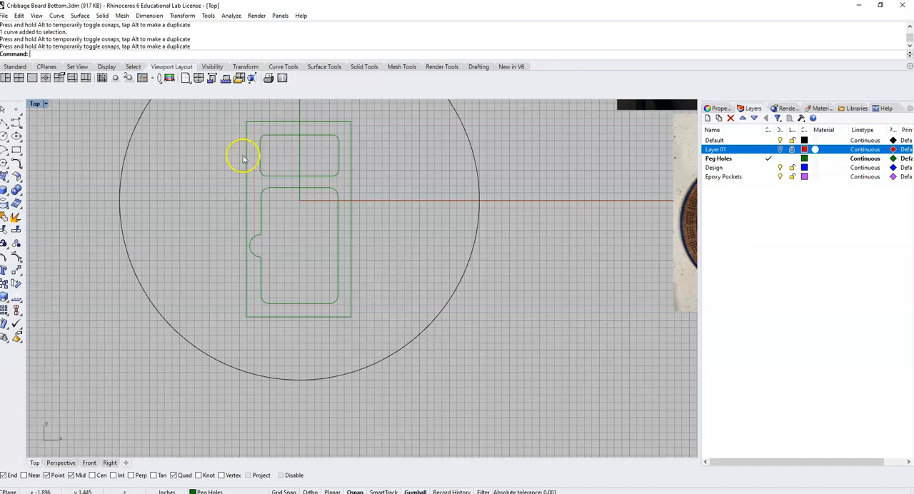
- Fillet all four corners of the cover rectangle with a 0.25 in radius
click(352, 222)
click(246, 220)
click(329, 197)
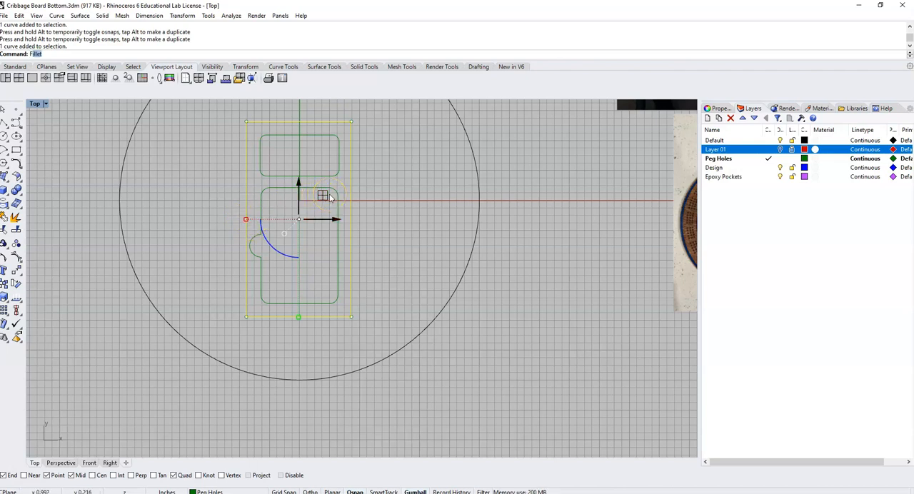
text(Fillet)
key(Return)
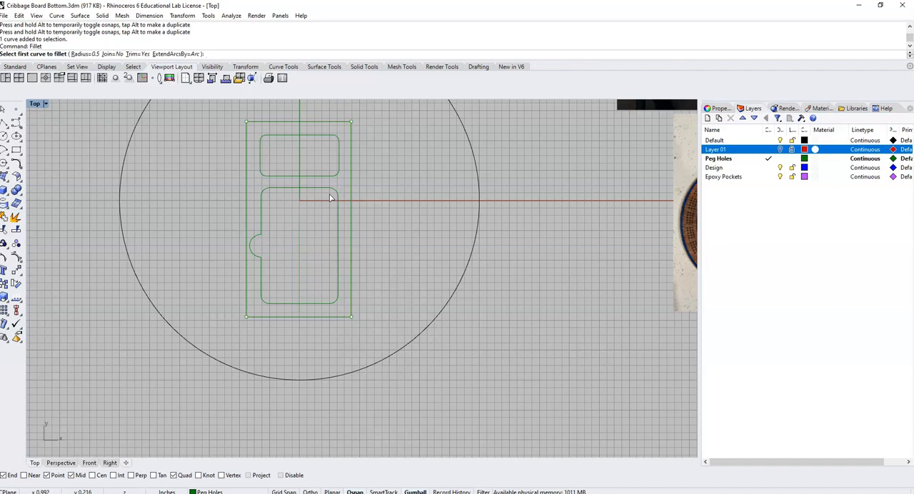
click(80, 55)
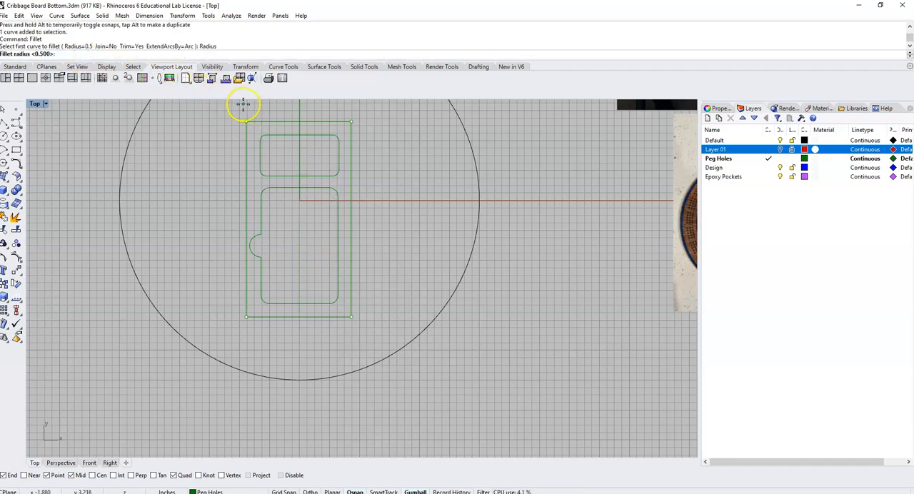
key(Return)
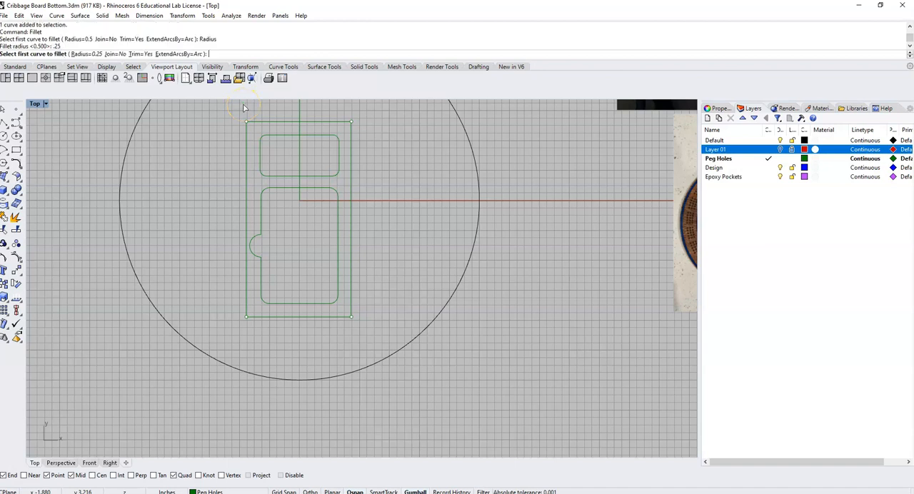
click(244, 140)
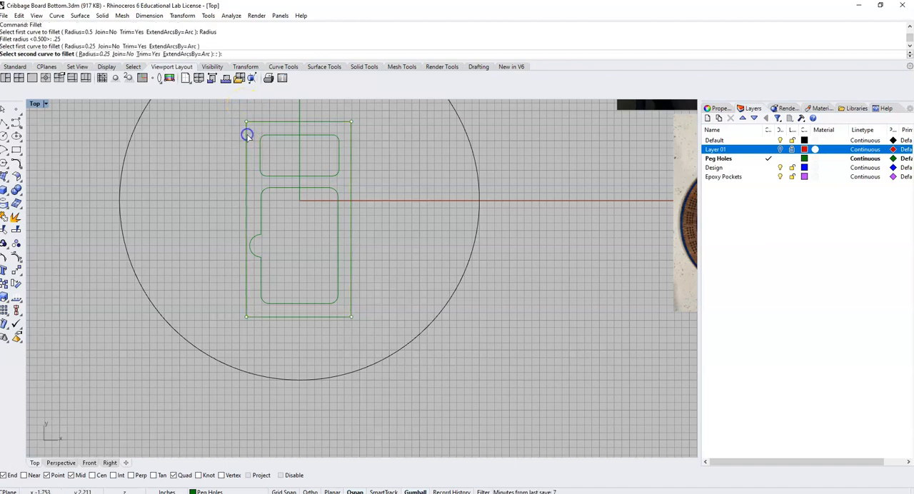
click(338, 125)
right_click(339, 123)
click(339, 122)
click(351, 131)
right_click(352, 304)
click(351, 303)
click(343, 318)
right_click(254, 321)
click(252, 318)
click(246, 311)
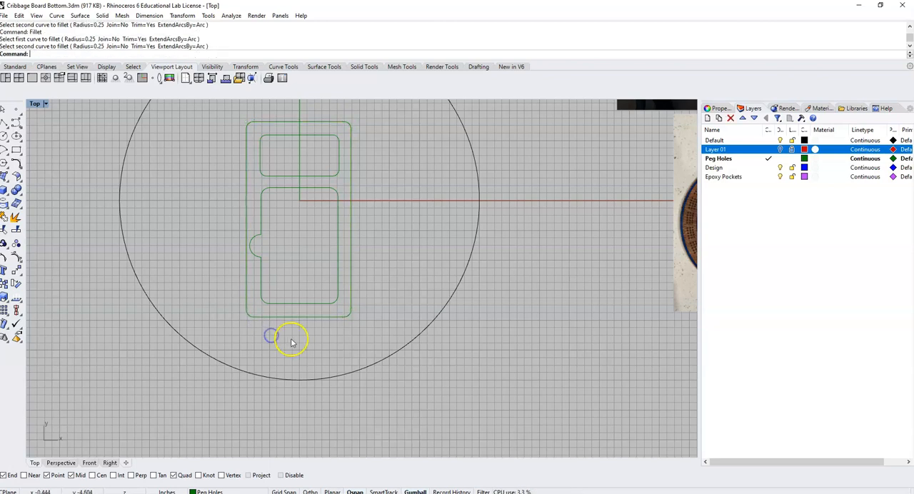
- Group the cover rectangle with the two pocket outlines inside it
scroll(306, 340, down, 3)
scroll(369, 255, up, 2)
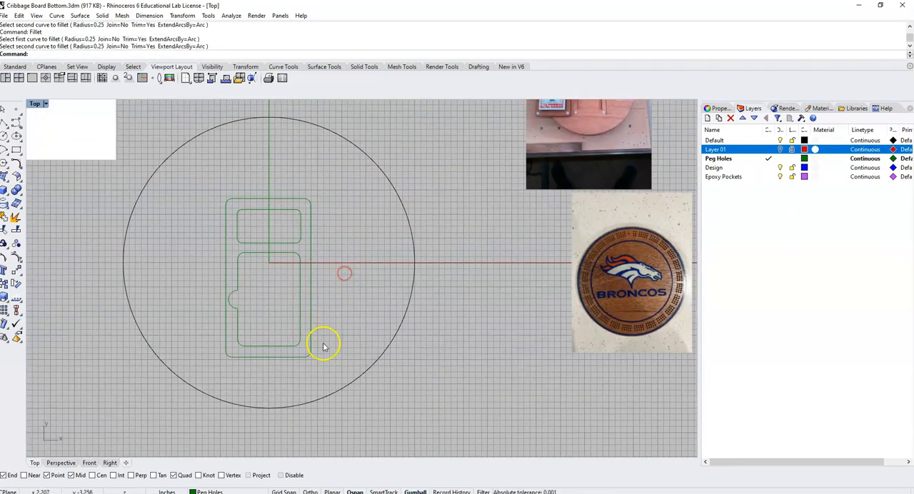
scroll(389, 236, down, 1)
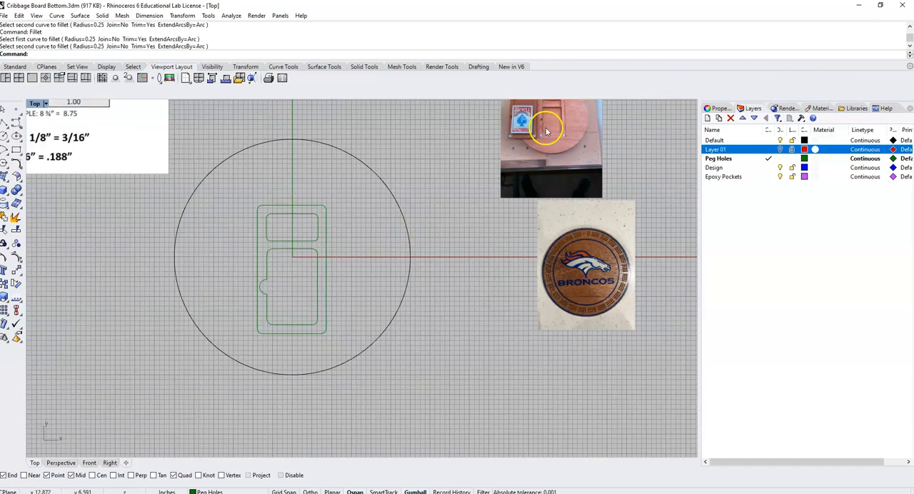
right_drag(547, 131, 527, 200)
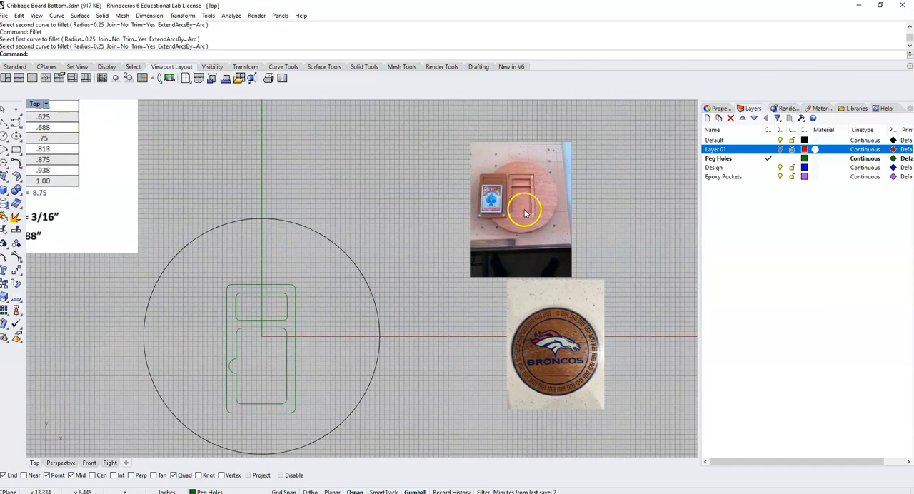
scroll(517, 188, up, 3)
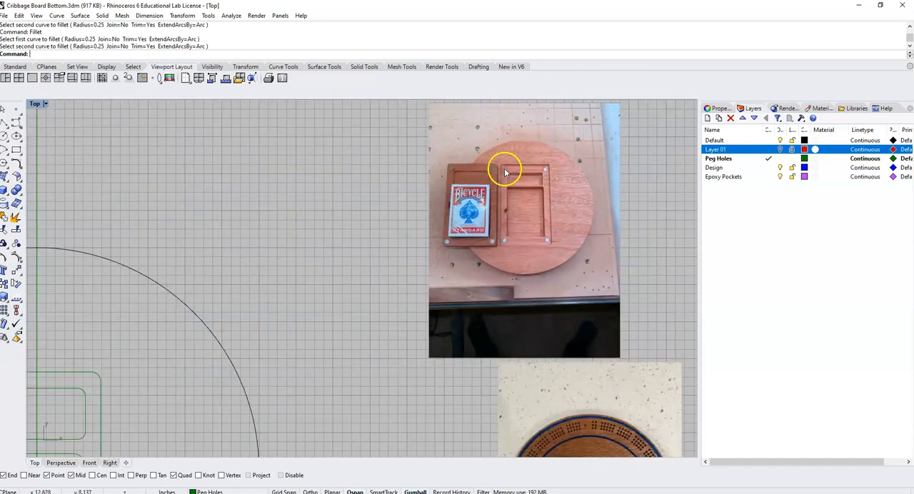
scroll(282, 285, down, 4)
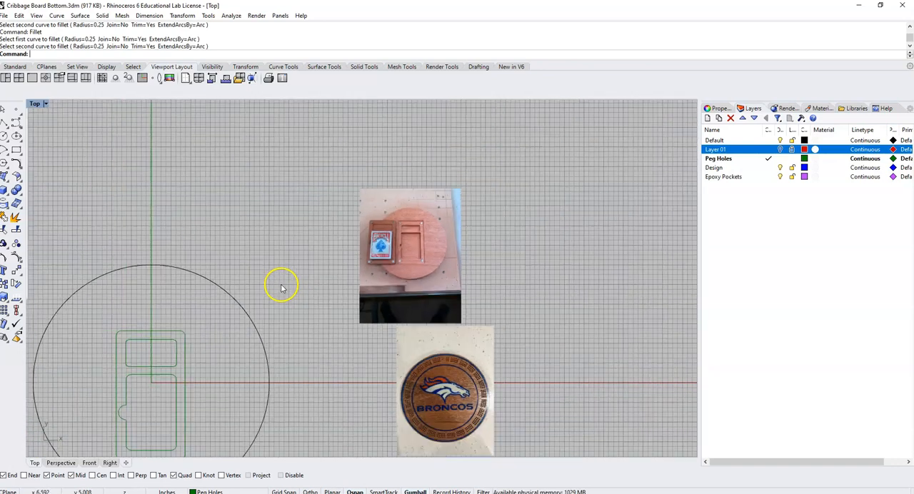
right_drag(279, 286, 340, 212)
drag(297, 350, 212, 231)
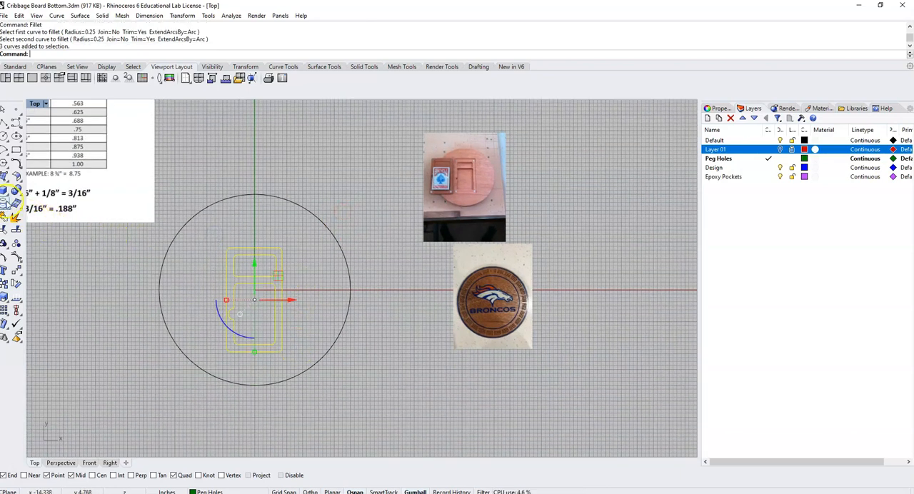
click(4, 244)
- Move the grouped outlines so they are centred in the large circle, aligning them with its side and bottom quadrant points
drag(249, 261, 352, 287)
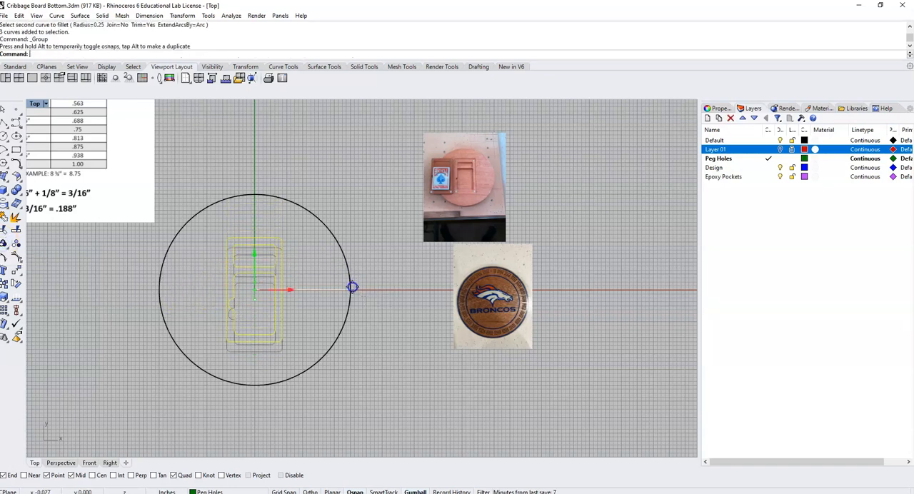
drag(289, 290, 254, 386)
click(274, 372)
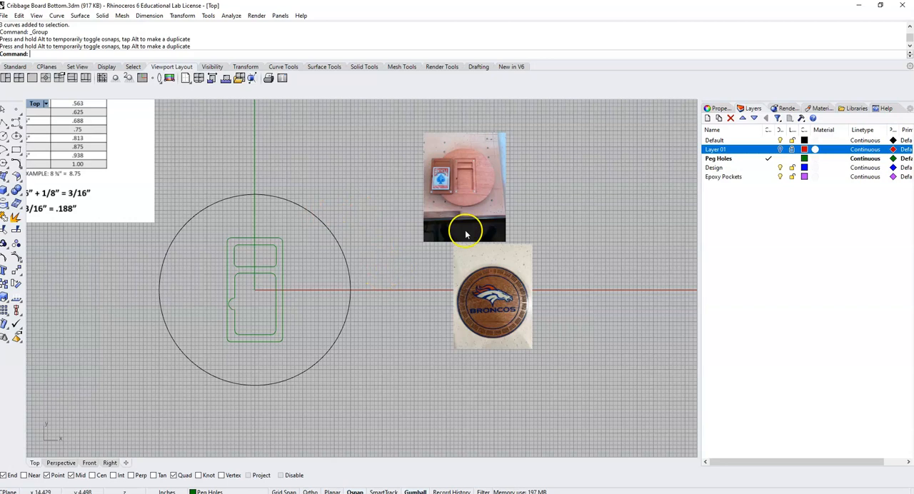
scroll(473, 162, up, 3)
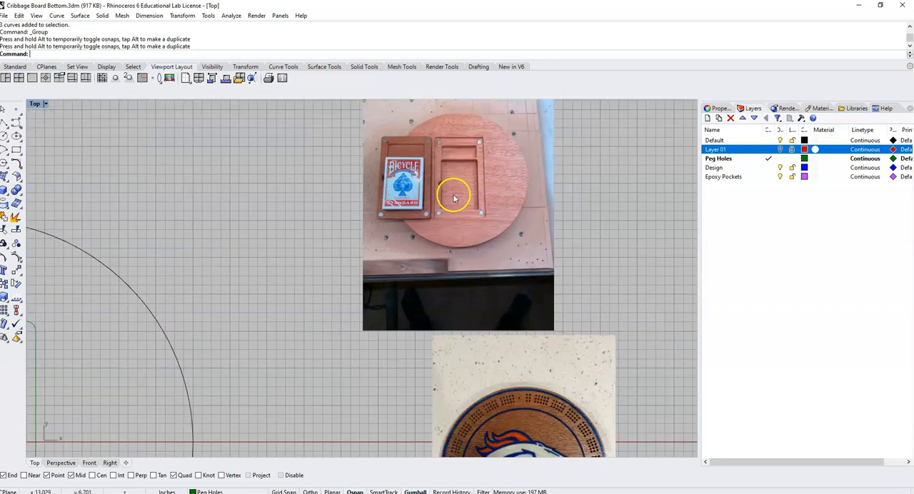
scroll(465, 163, down, 3)
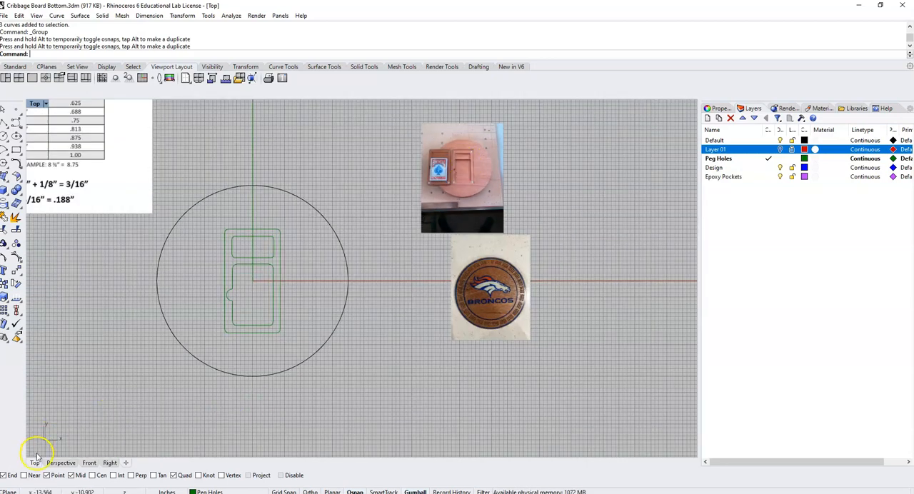